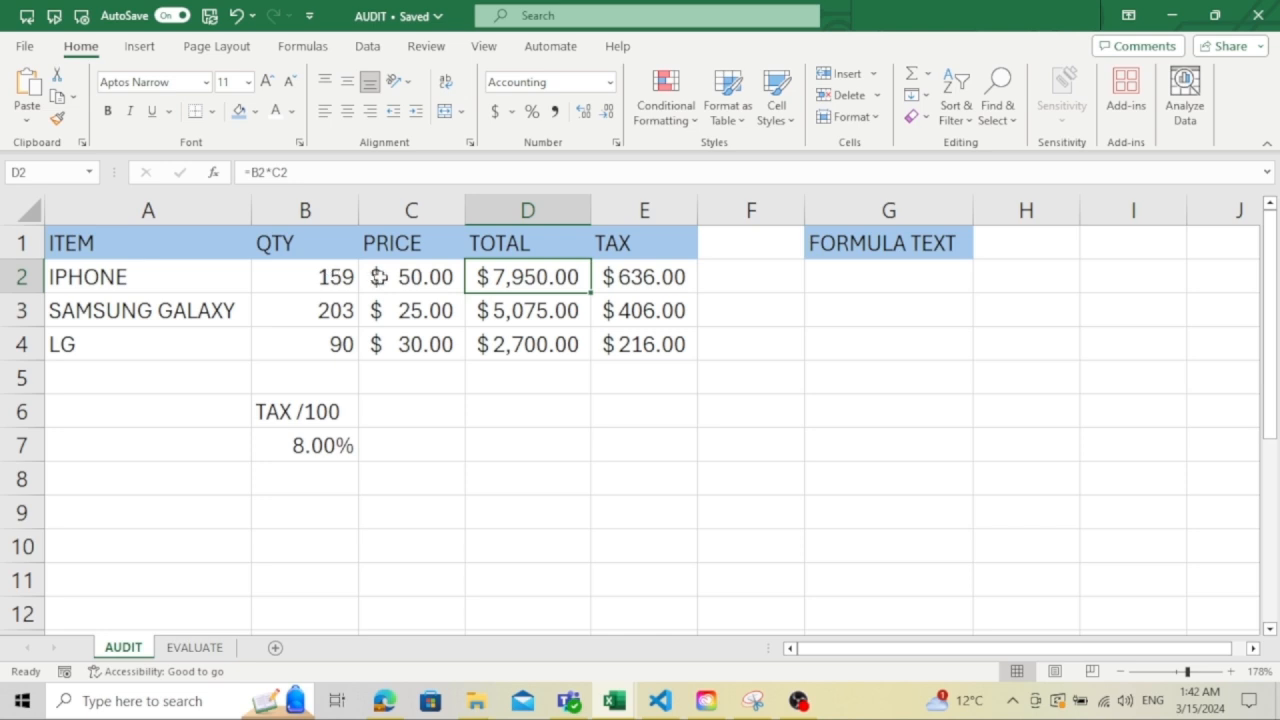
# - Show the formulas behind the TOTAL and TAX columns across the AUDIT sheet, and switch back to displaying values
pyautogui.moveTo(535, 308); pyautogui.dragTo(537, 285)
pyautogui.click(537, 285)
pyautogui.click(305, 47)
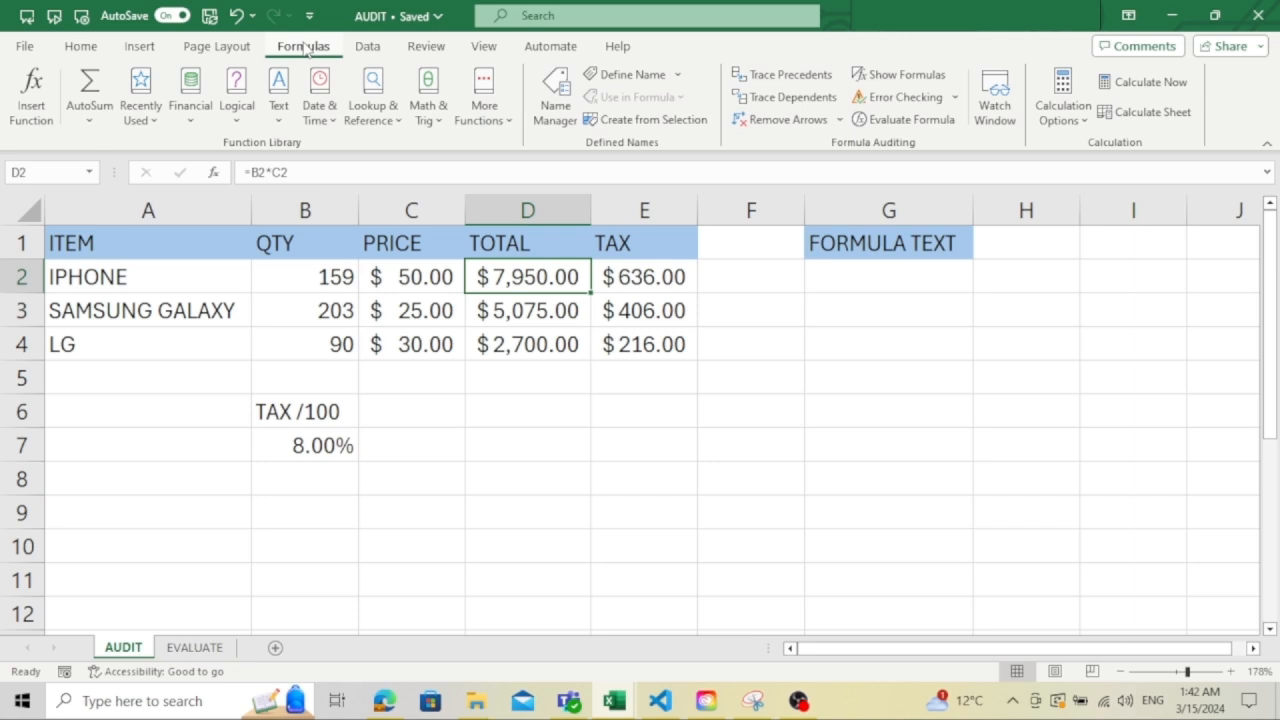
pyautogui.click(875, 74)
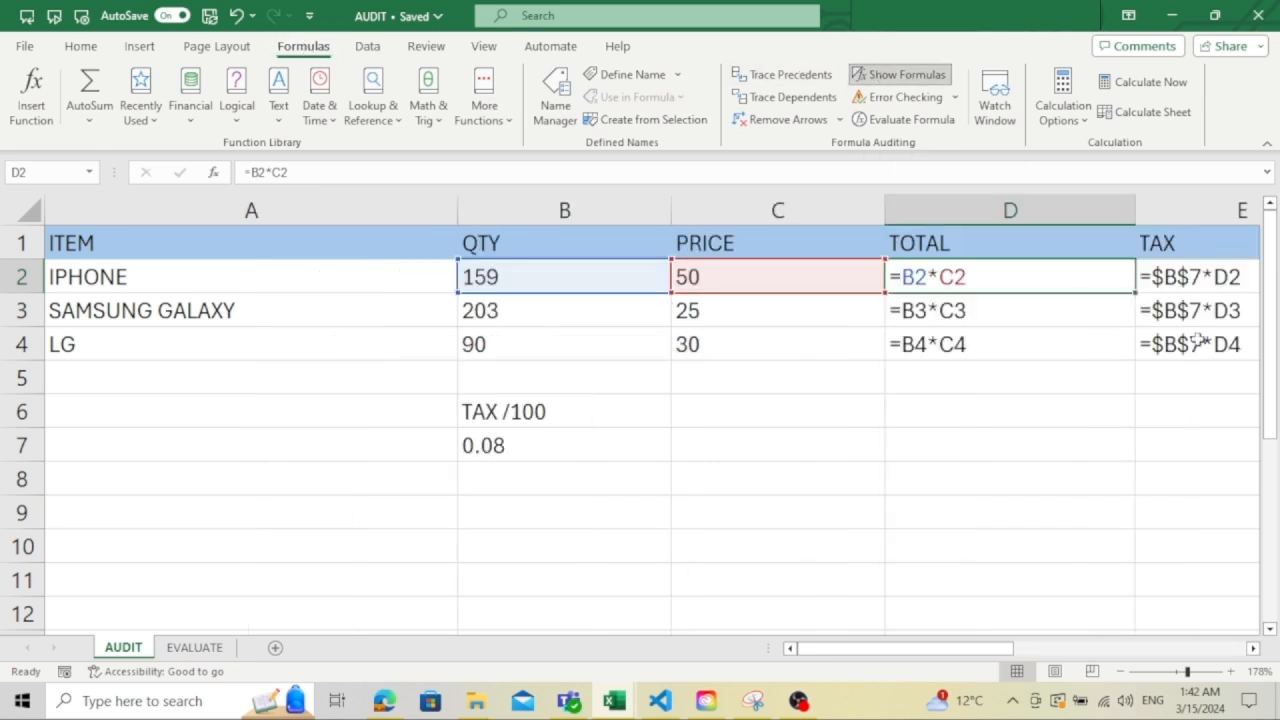
pyautogui.moveTo(894, 648); pyautogui.dragTo(921, 651)
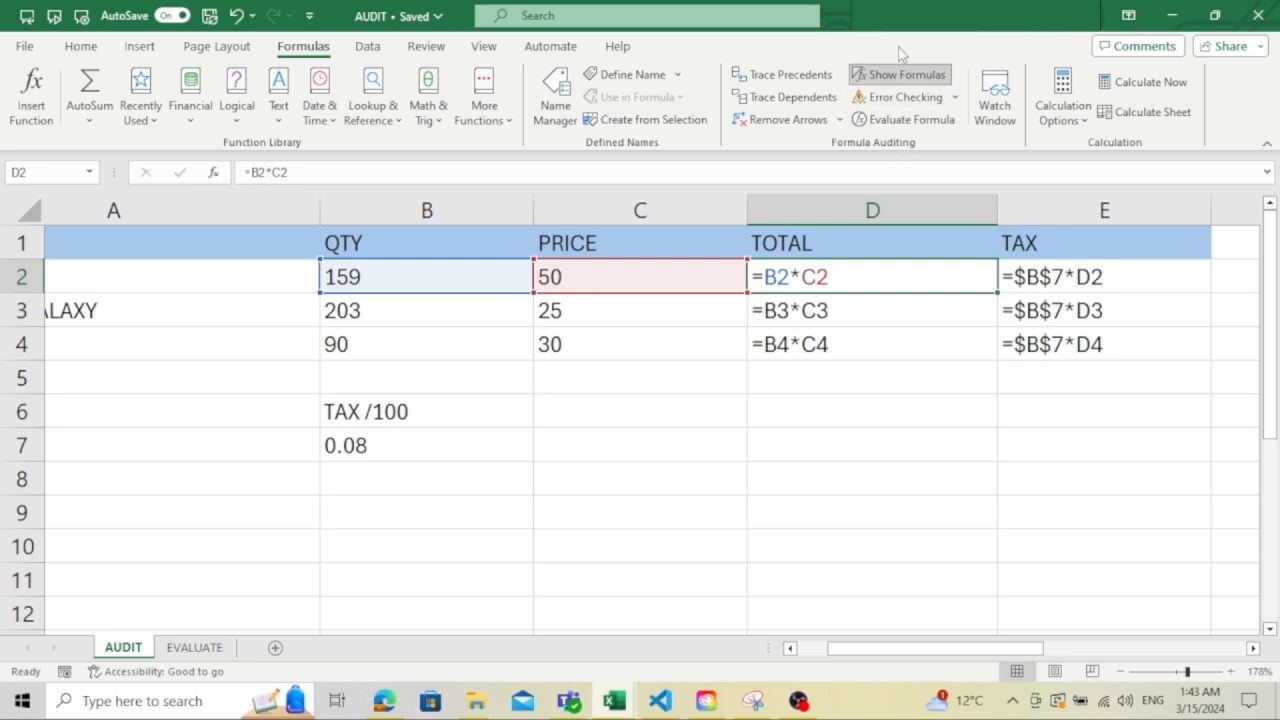
pyautogui.click(886, 76)
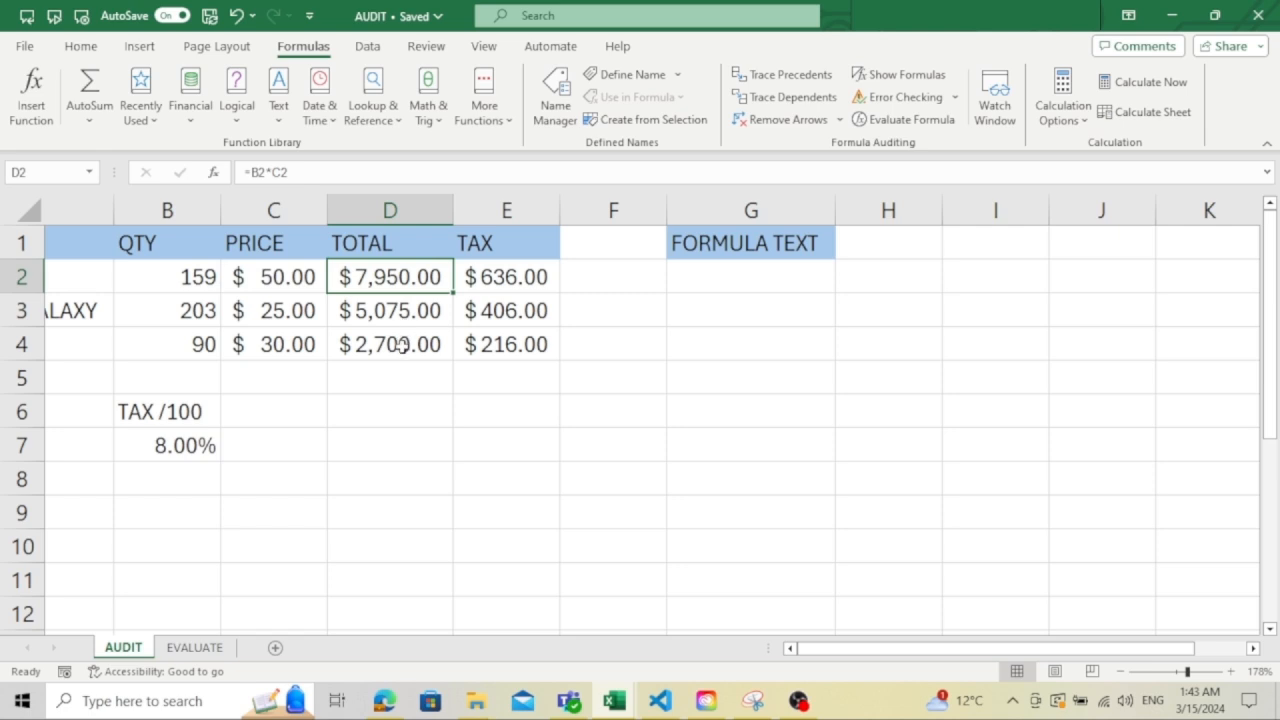
# - Check the tax formula in E2 against the tax rate in B7, and display all sheet formulas with E2 selected
pyautogui.click(515, 283)
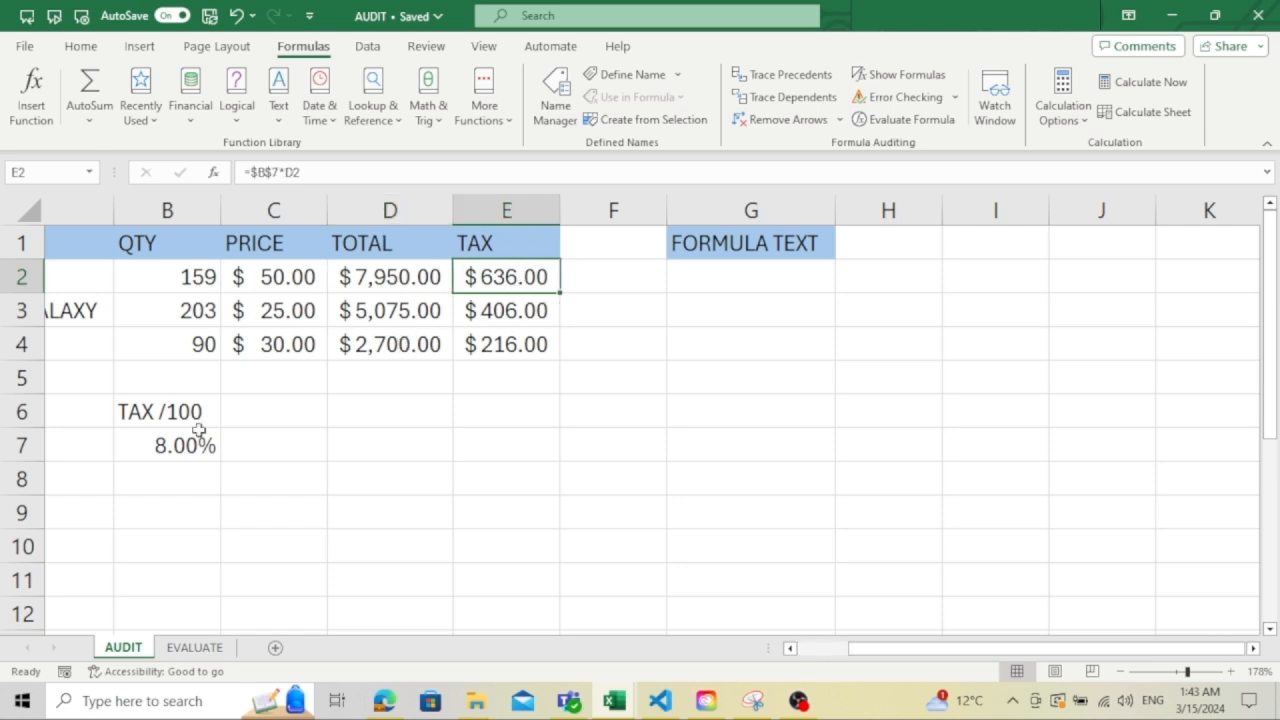
pyautogui.click(164, 451)
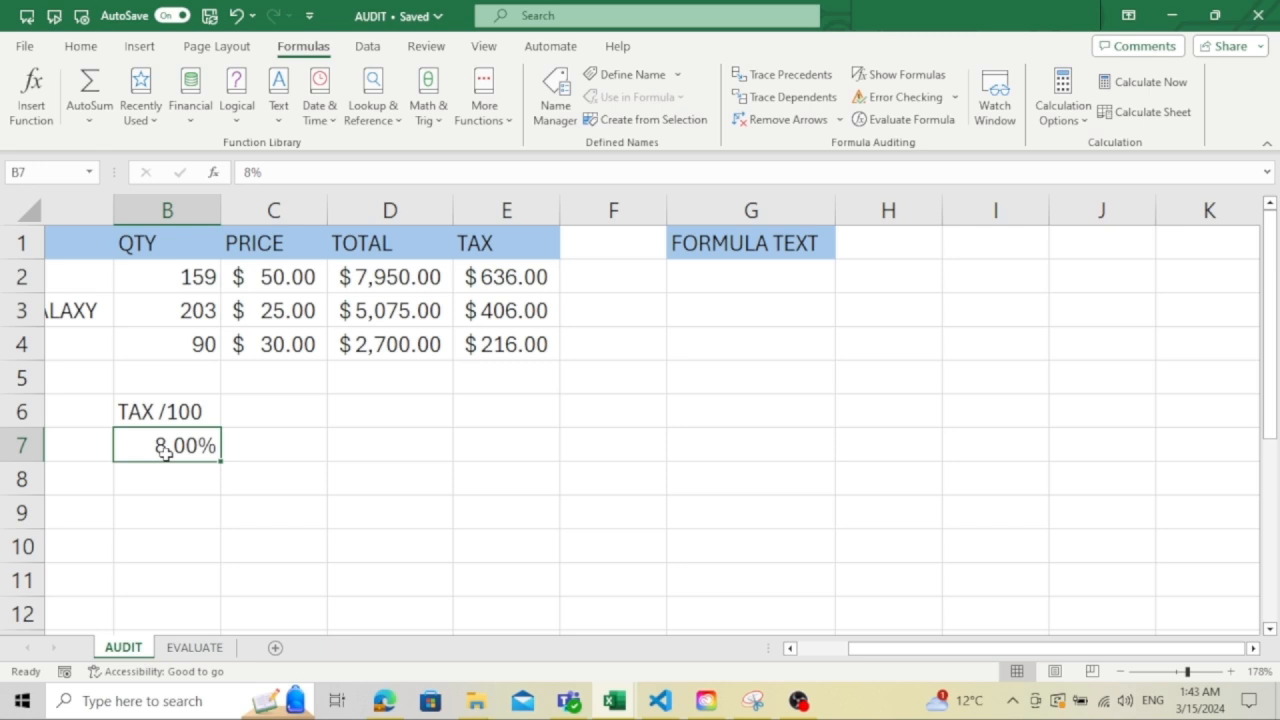
pyautogui.click(509, 277)
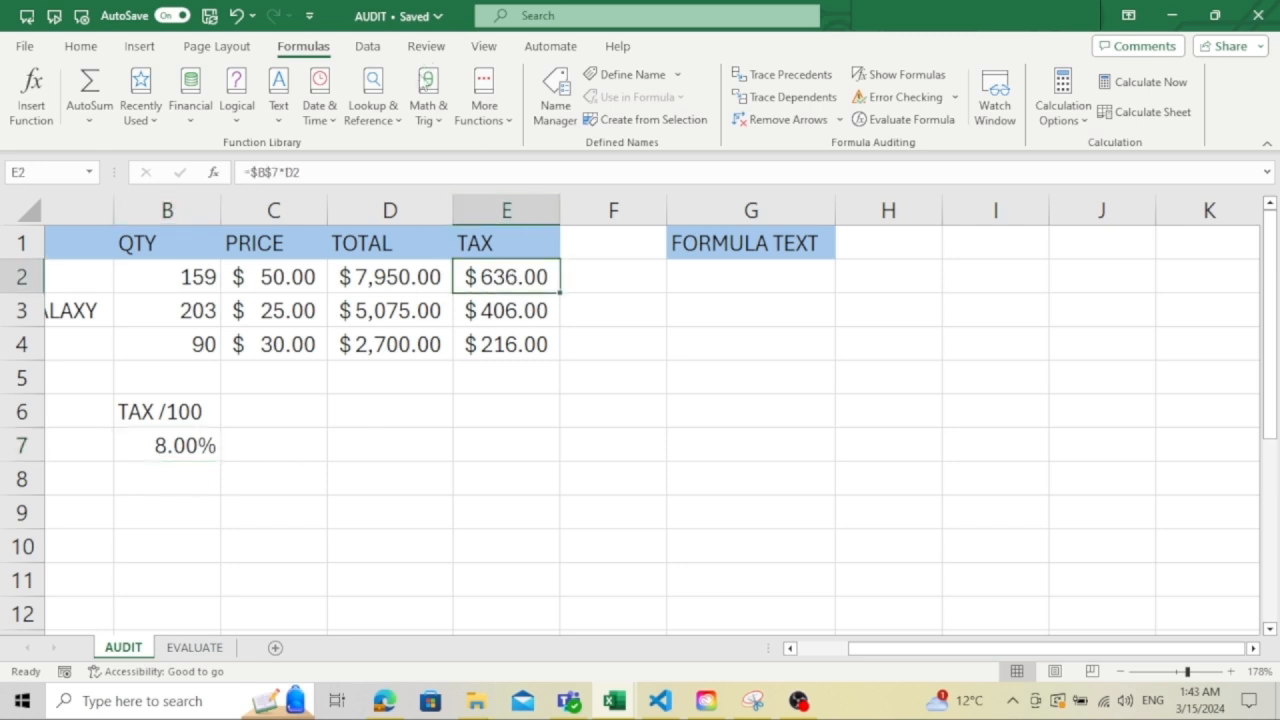
pyautogui.click(930, 74)
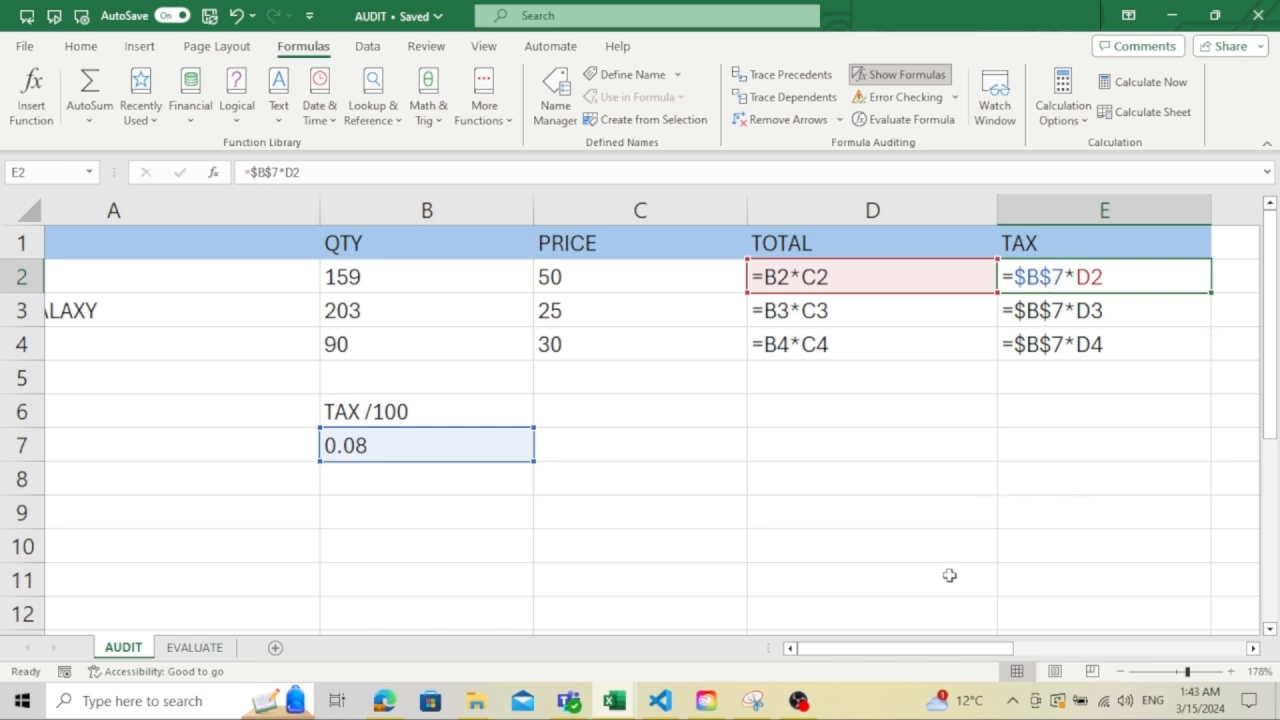
# - Remove and re-enter the multiplication operator in E2, clear the stray C5 reference, and commit the formula as =$B$7*D2
pyautogui.doubleClick(1068, 278)
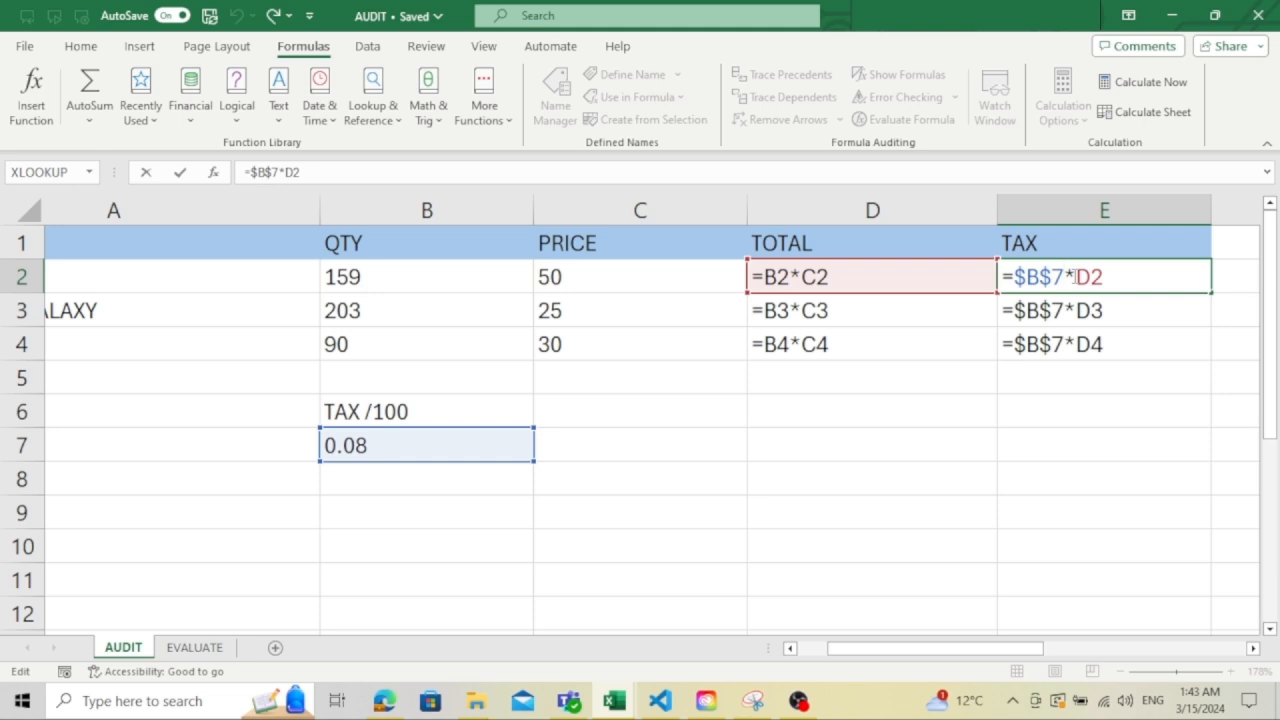
pyautogui.press('BackSpace')
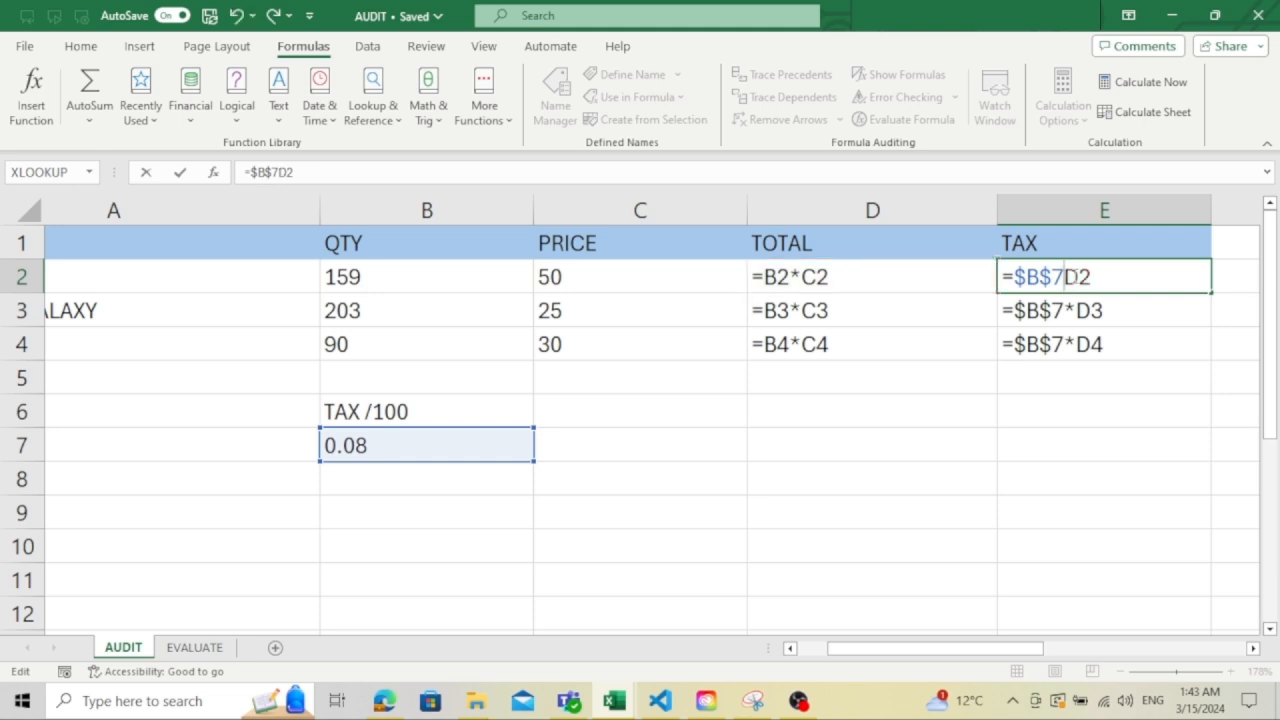
pyautogui.write('*')
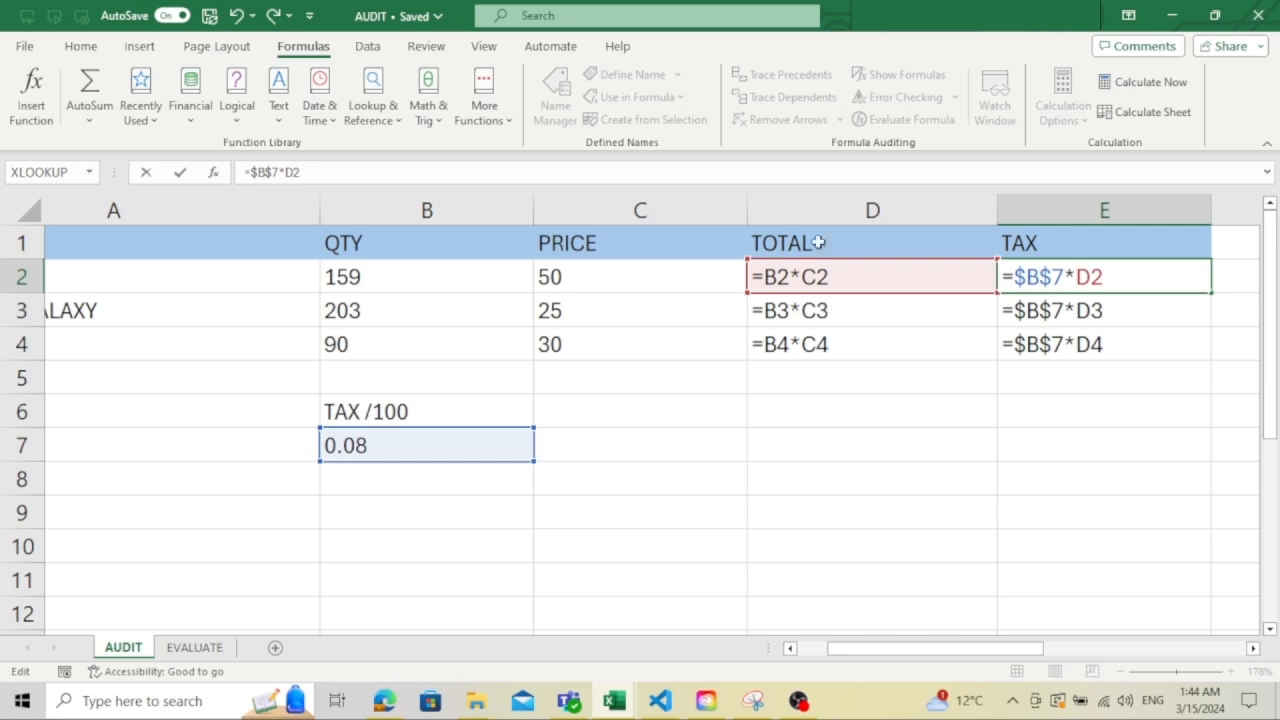
pyautogui.click(718, 372)
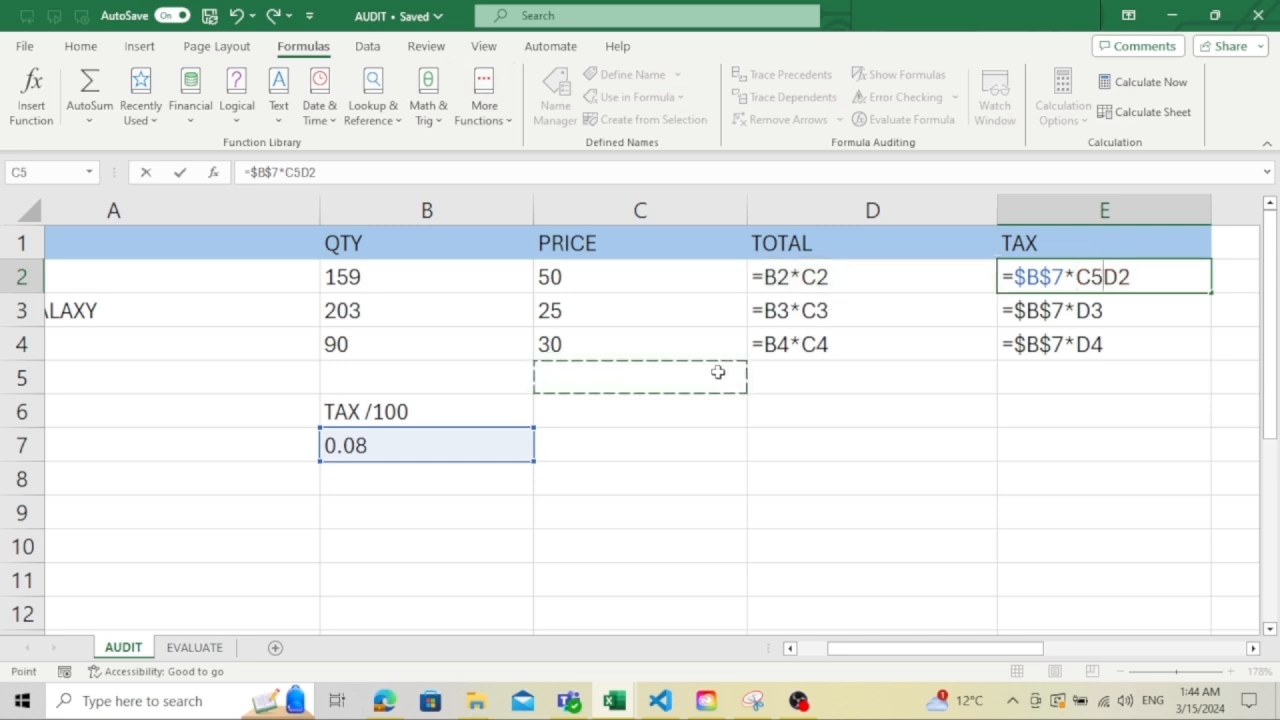
pyautogui.press('BackSpace')
pyautogui.press('BackSpace')
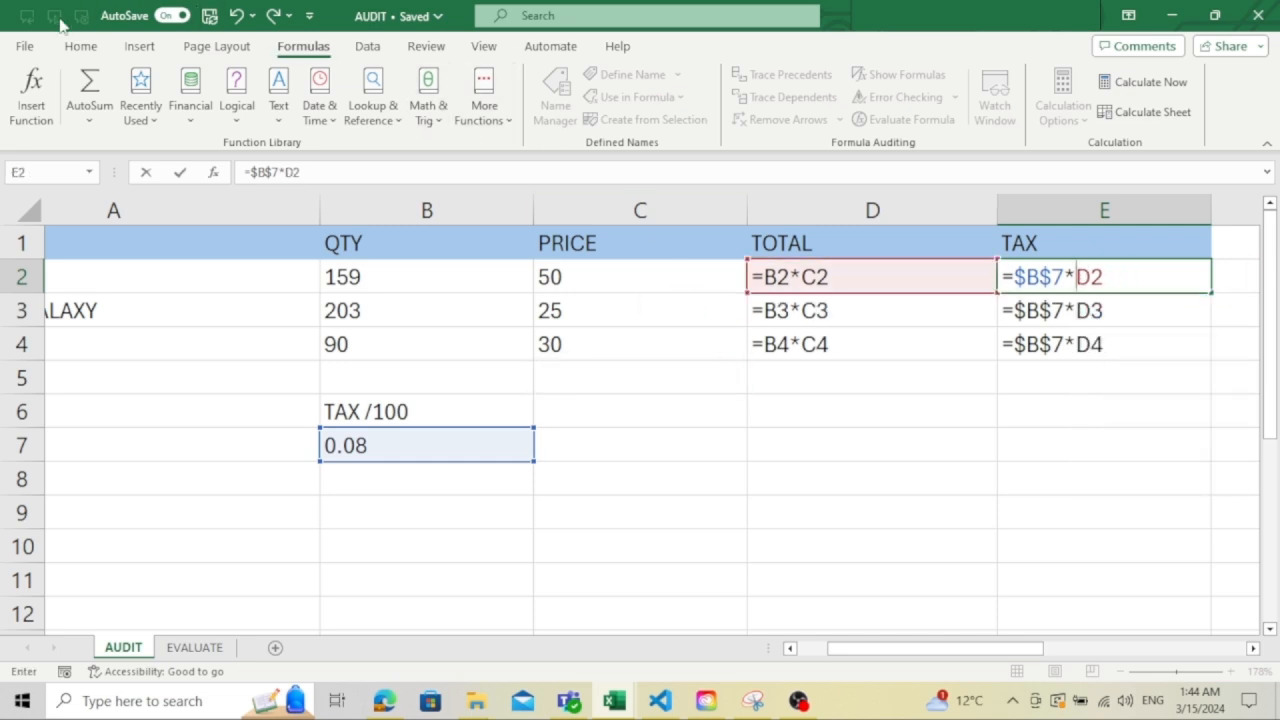
pyautogui.click(80, 46)
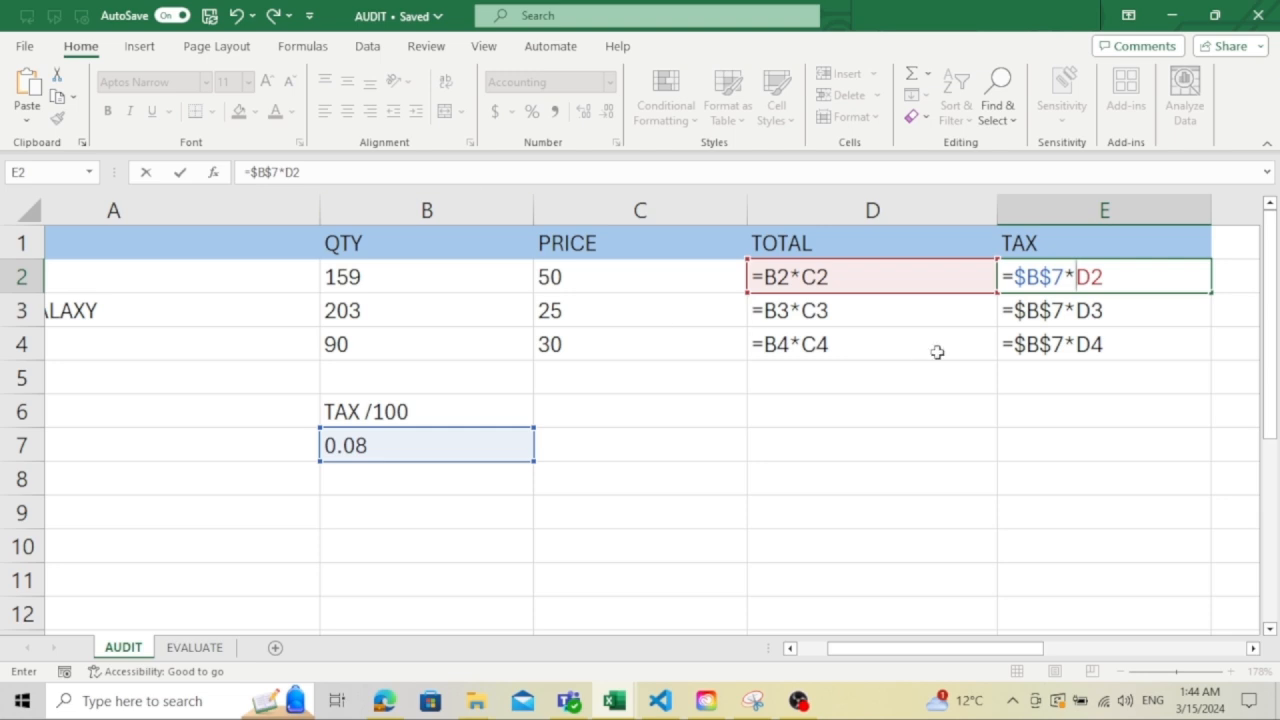
pyautogui.press('Return')
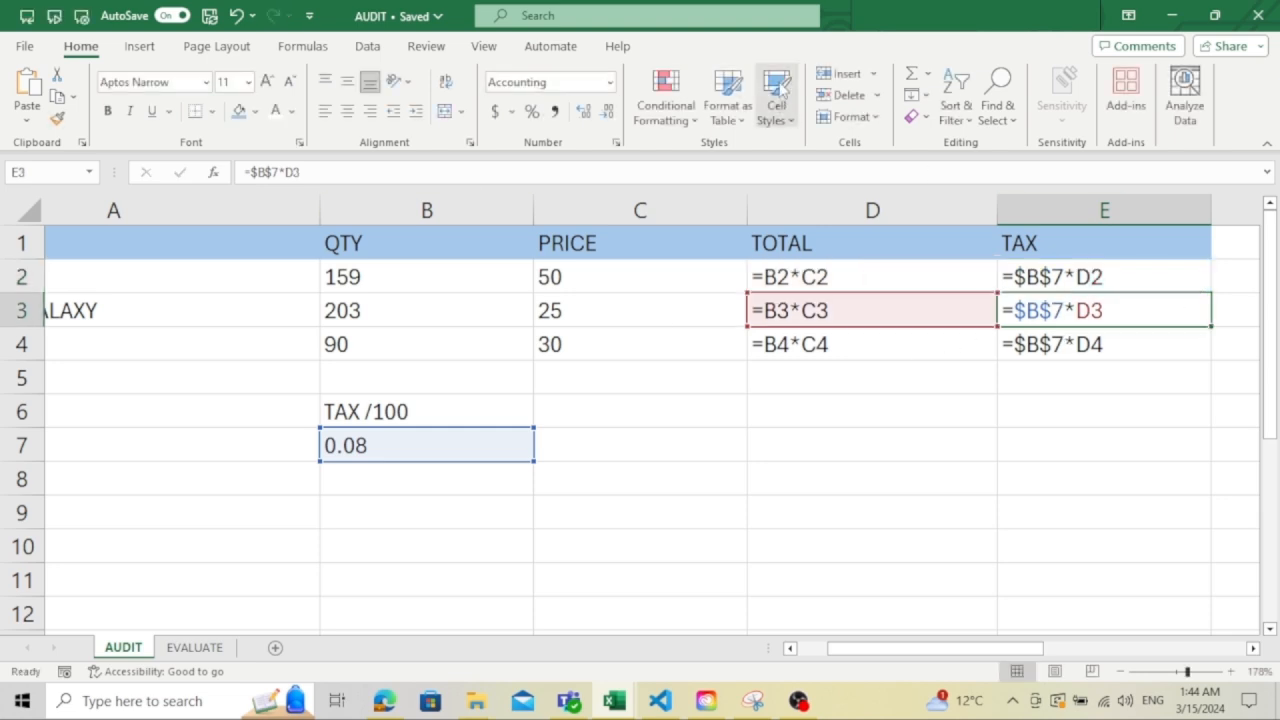
# - Turn off Show Formulas so the sheet displays calculated values, and select cell G3
pyautogui.click(328, 48)
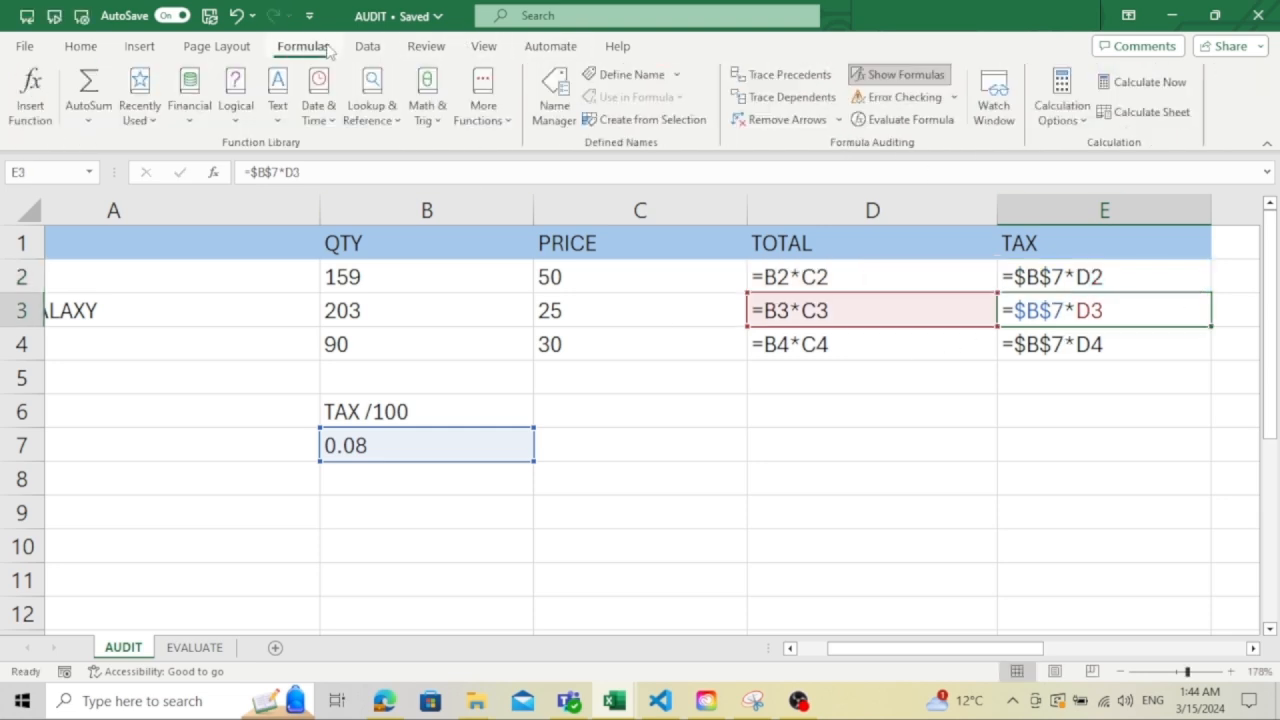
pyautogui.click(876, 77)
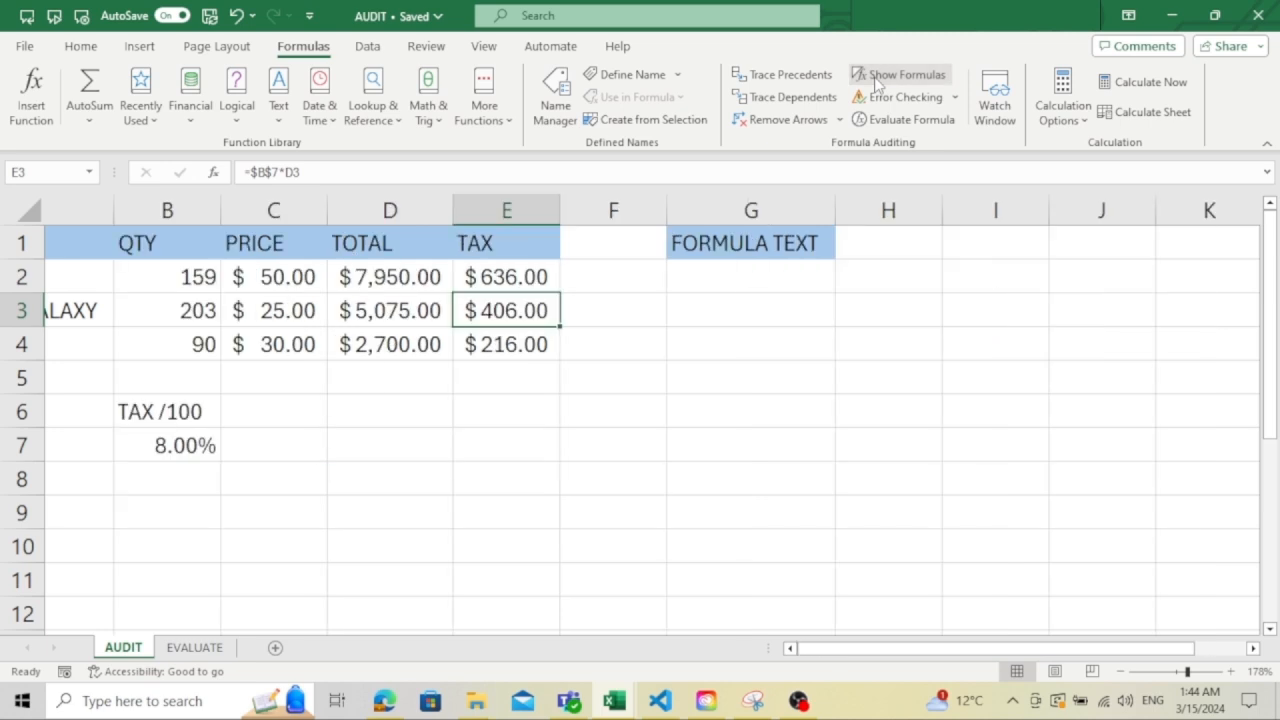
pyautogui.click(728, 315)
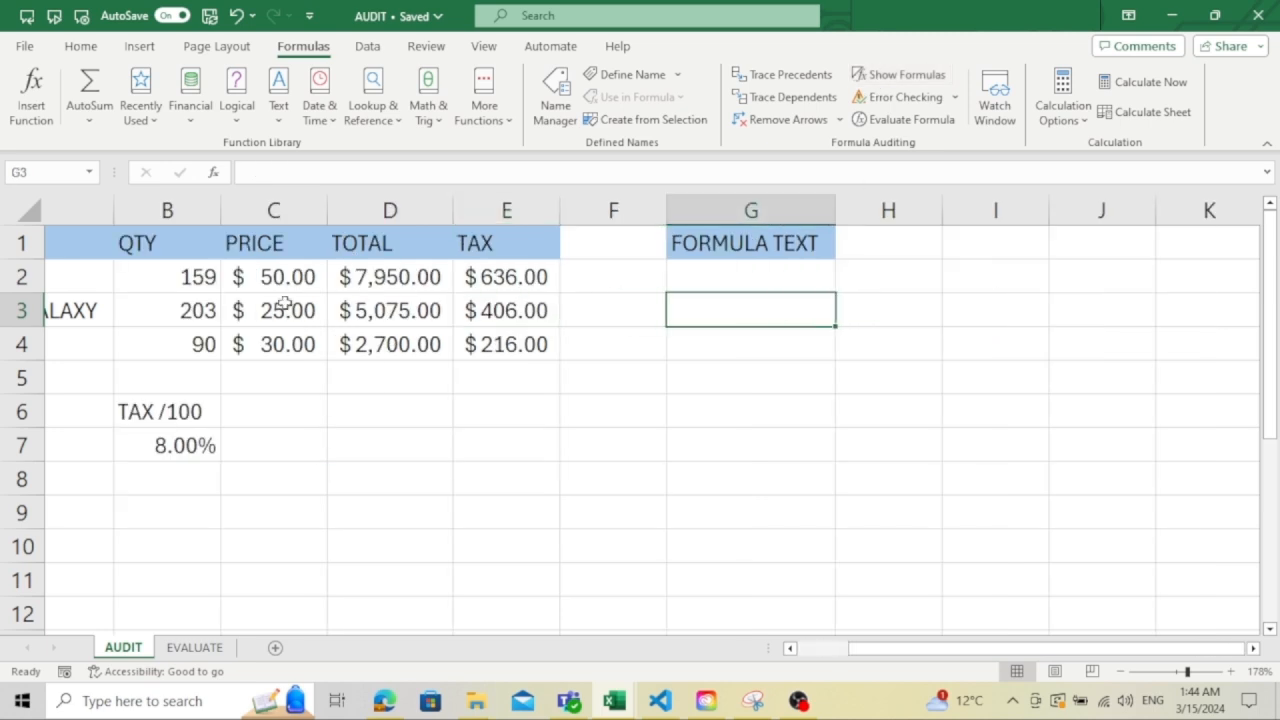
# - Trace the precedents of each total in D2, D3 and D4
pyautogui.click(410, 282)
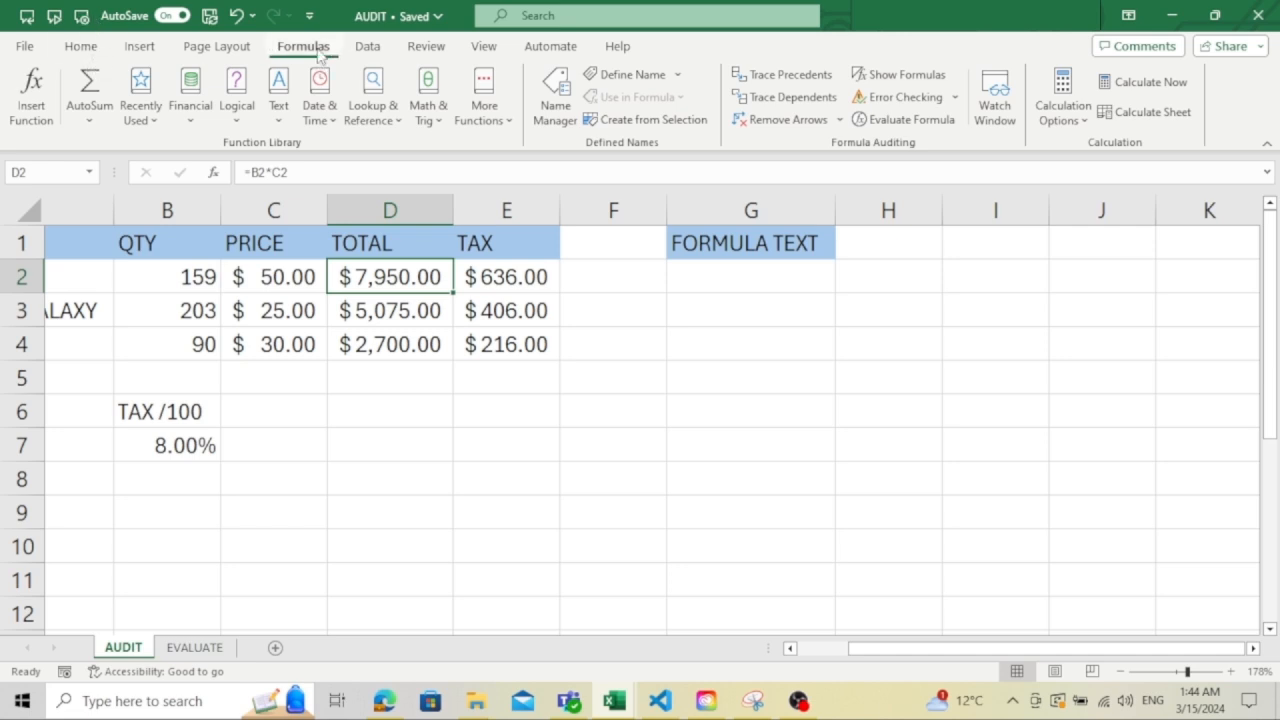
pyautogui.click(795, 84)
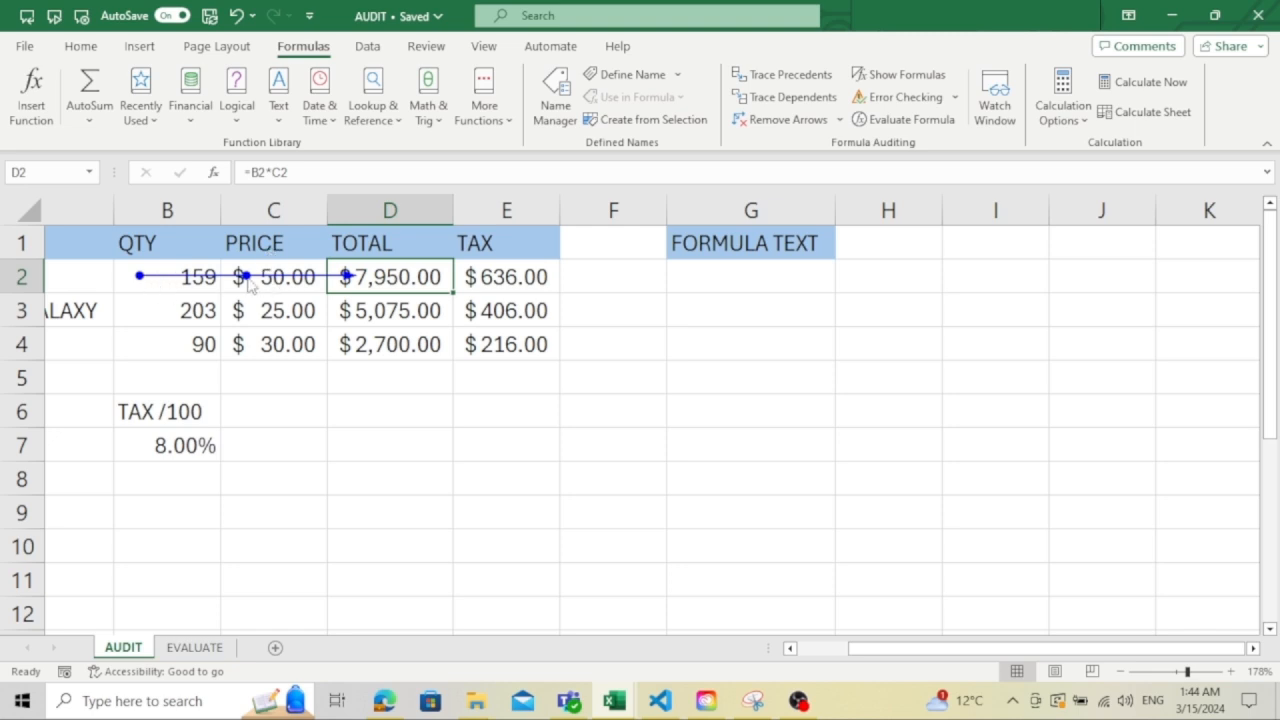
pyautogui.click(388, 308)
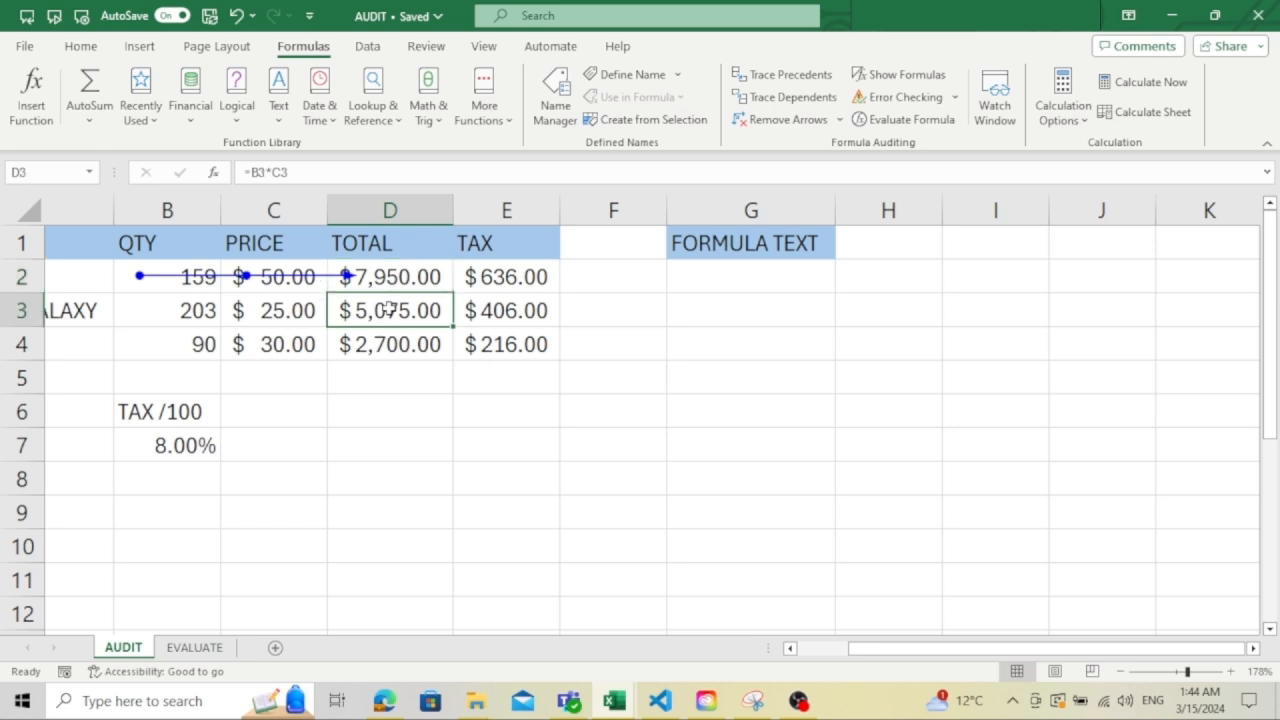
pyautogui.click(777, 84)
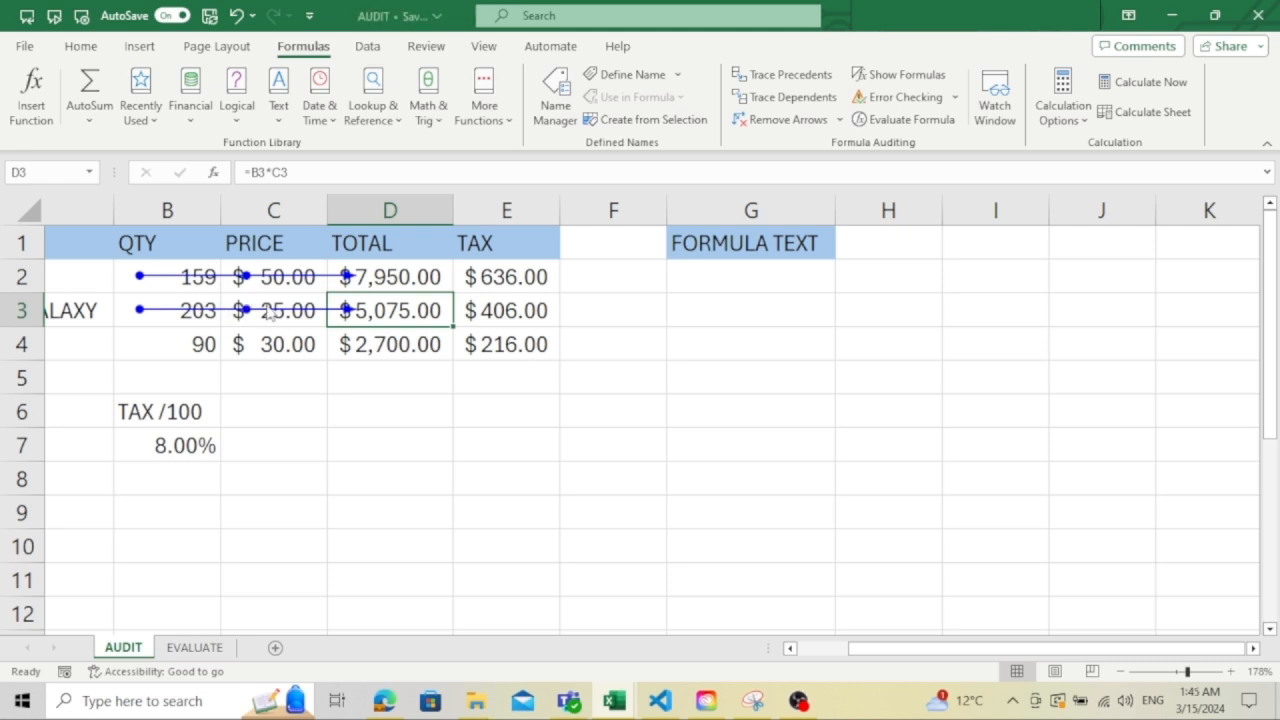
pyautogui.click(365, 330)
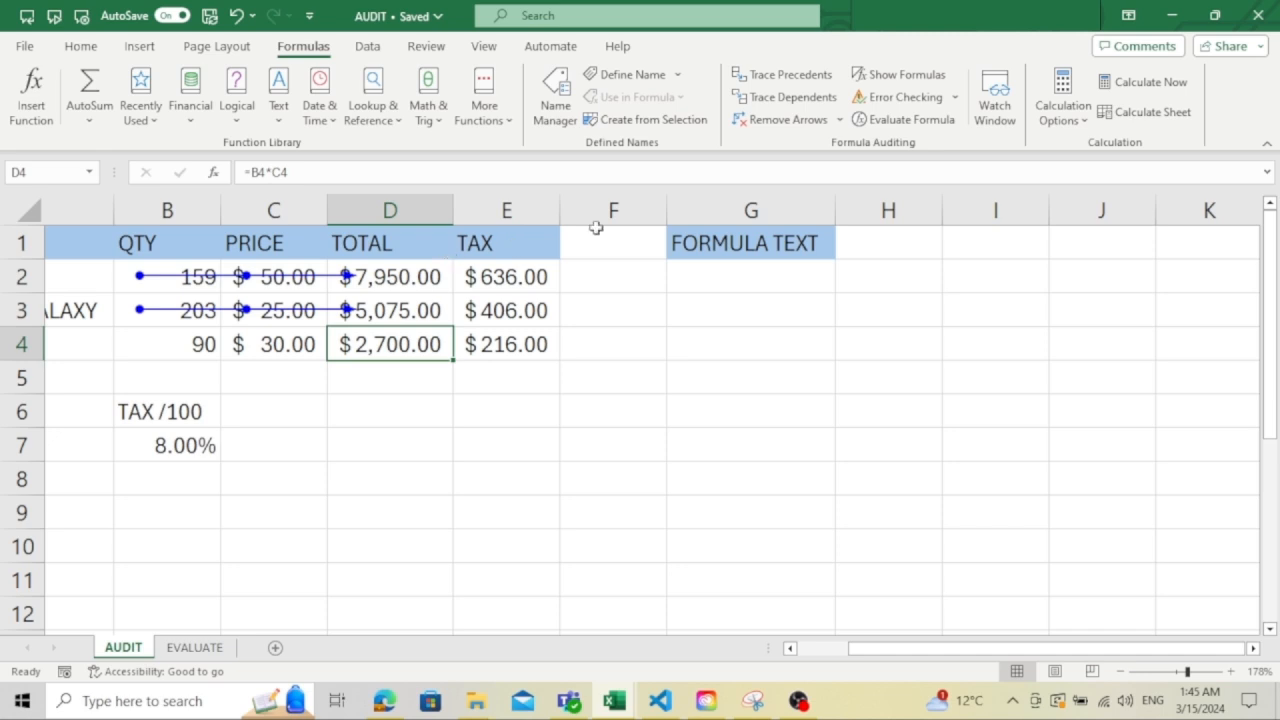
pyautogui.click(779, 78)
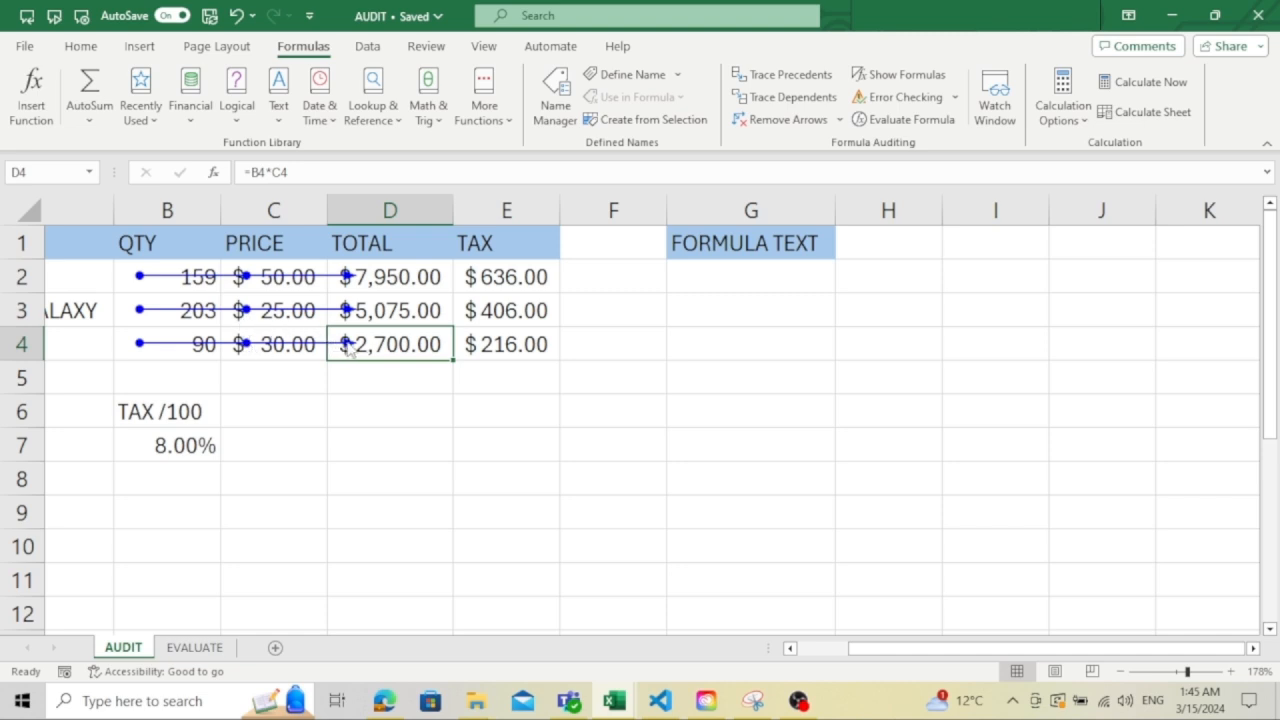
# - Trace the direct precedents of the LG tax in E4, and remove all tracer arrows from the sheet
pyautogui.click(528, 348)
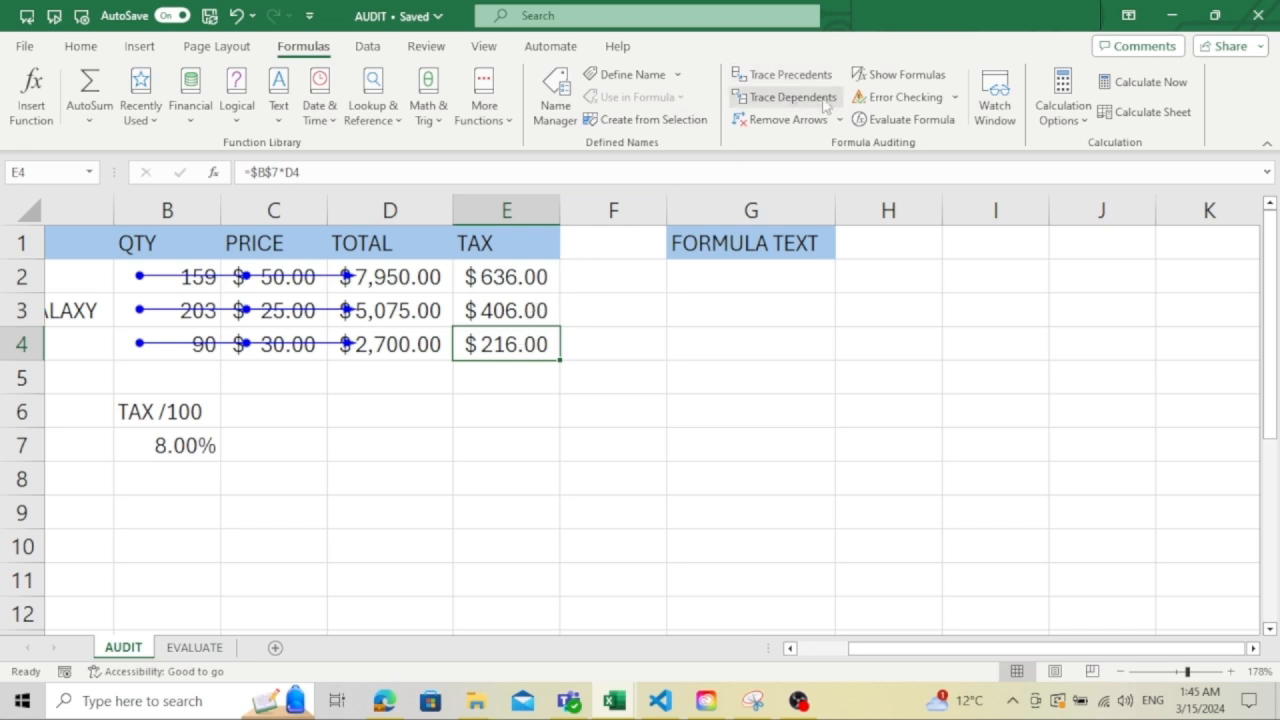
pyautogui.click(790, 75)
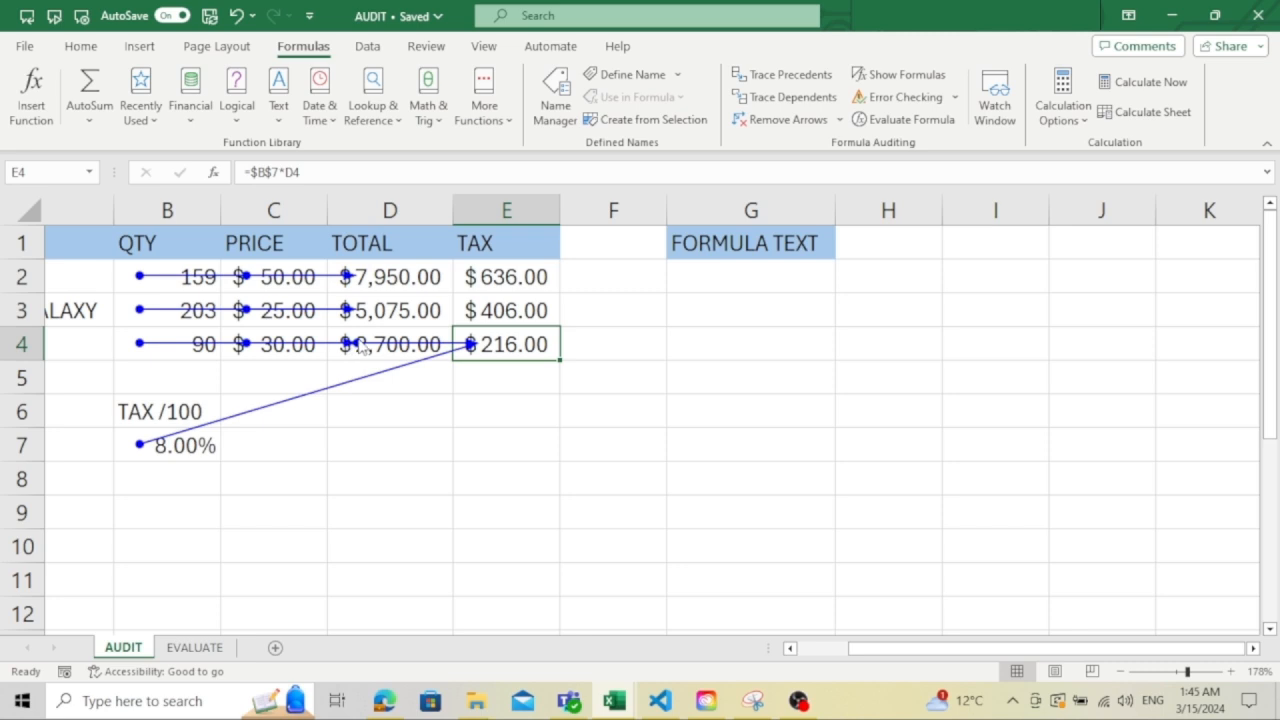
pyautogui.click(785, 121)
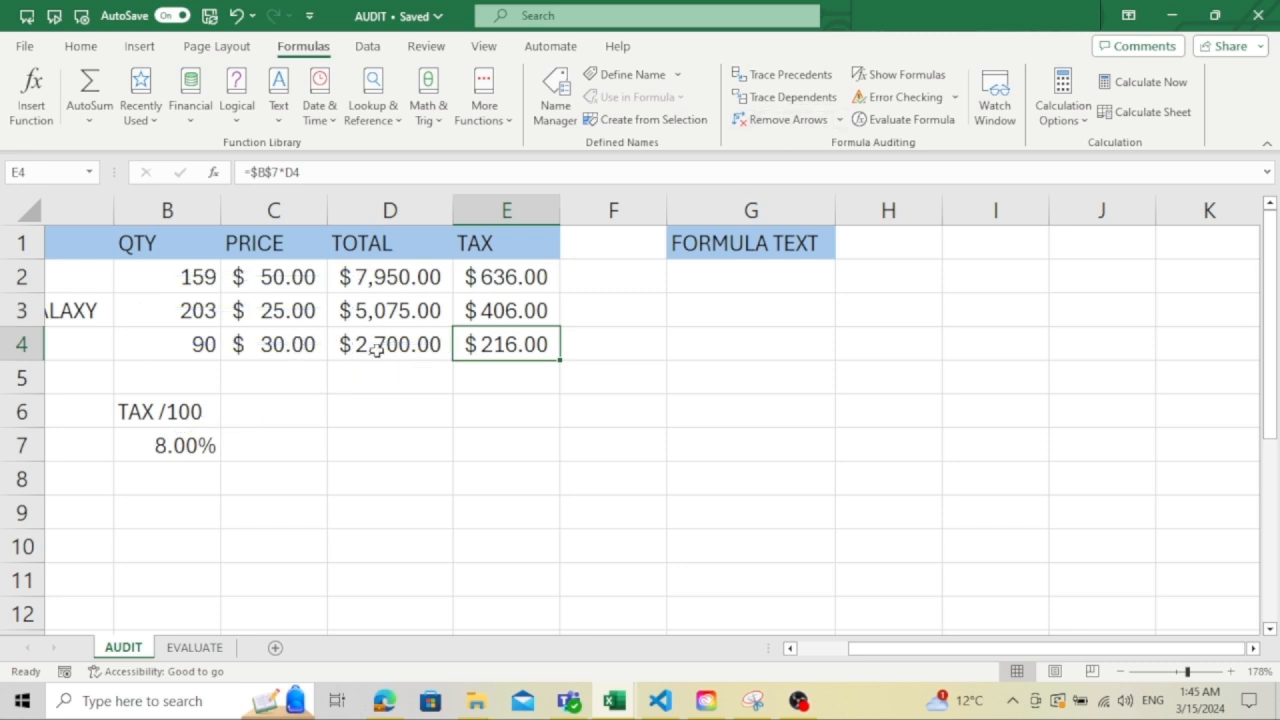
# - Trace two levels of precedents for the tax in E4, and clear the arrows
pyautogui.click(794, 80)
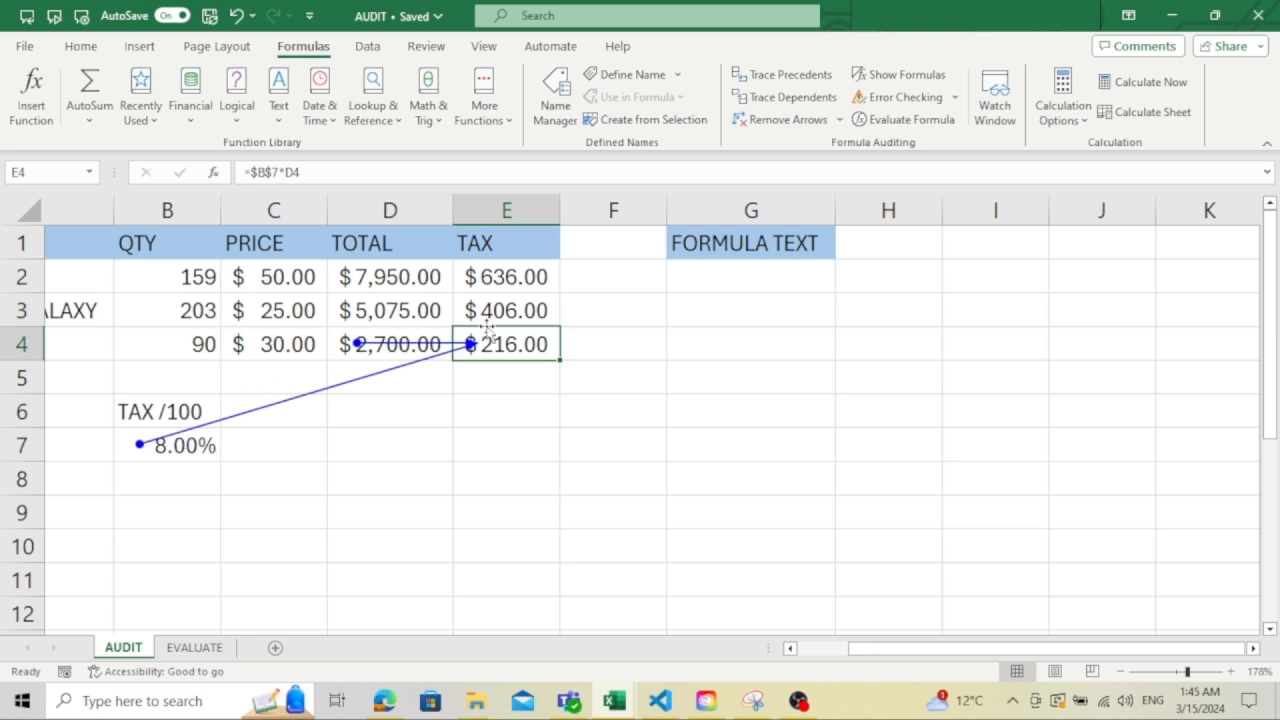
pyautogui.click(805, 86)
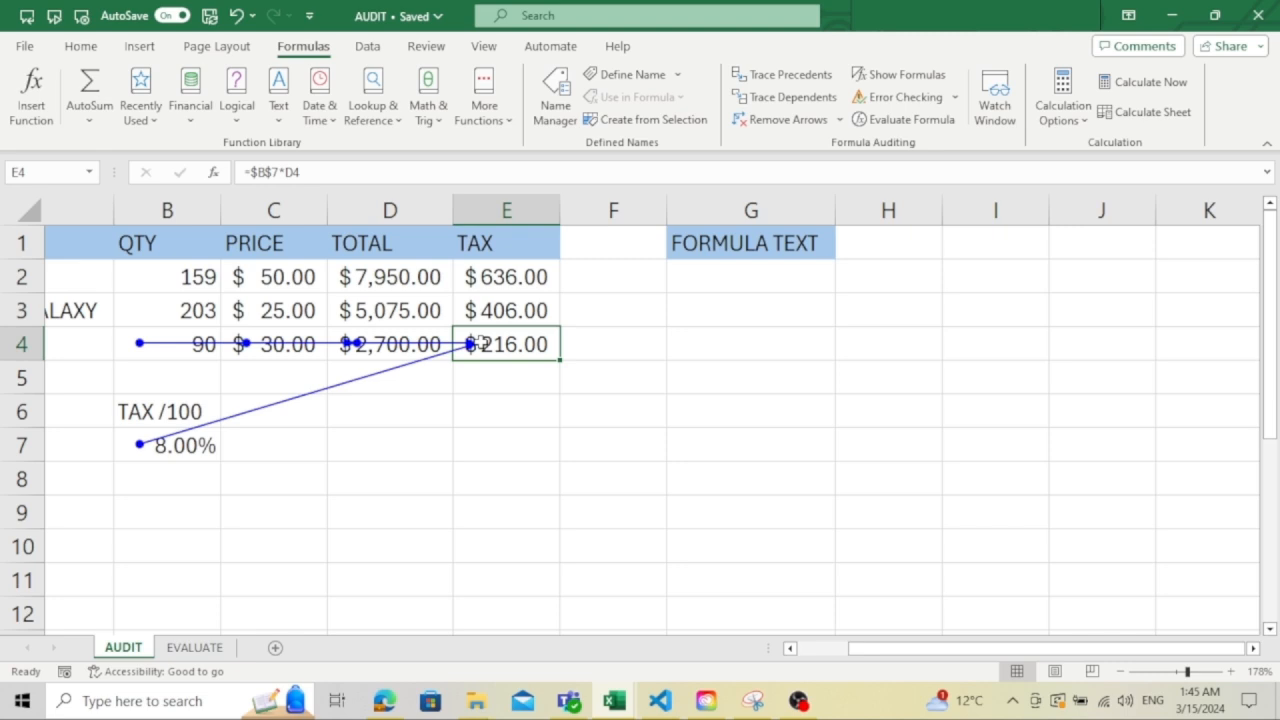
pyautogui.click(789, 120)
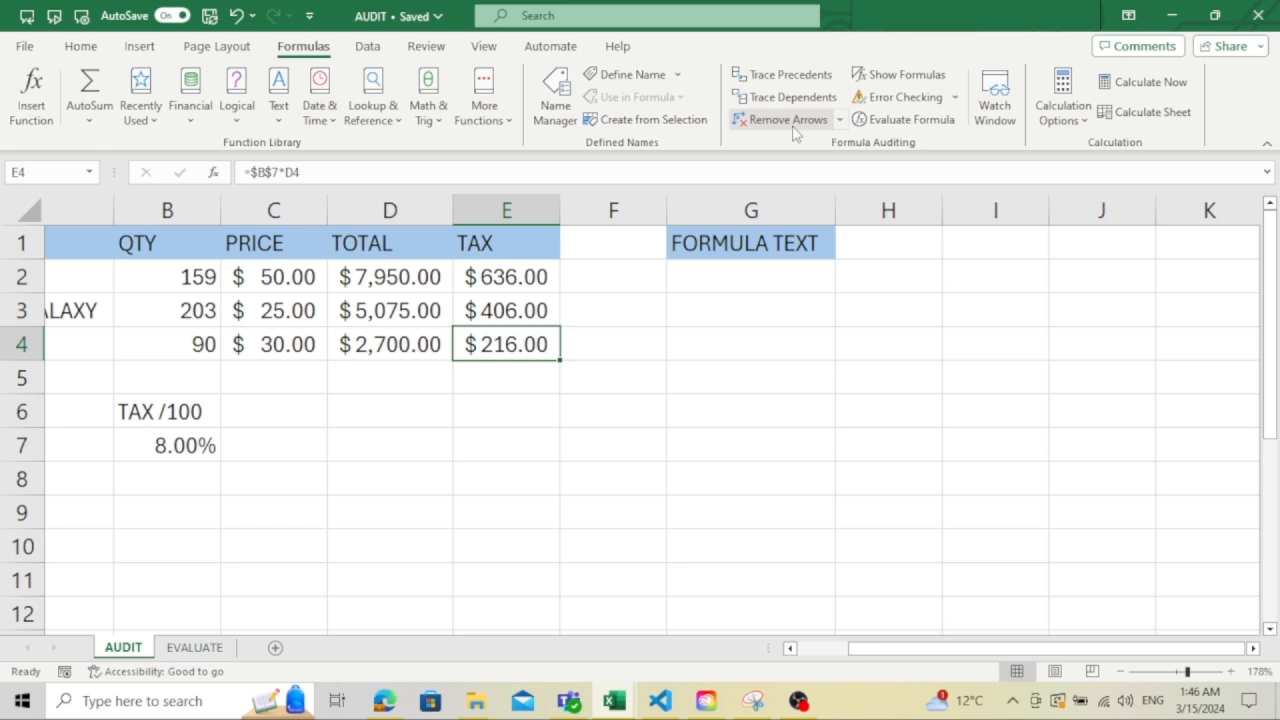
# - Trace two levels of dependents for the iPhone quantity in B2, and remove the arrows
pyautogui.click(176, 284)
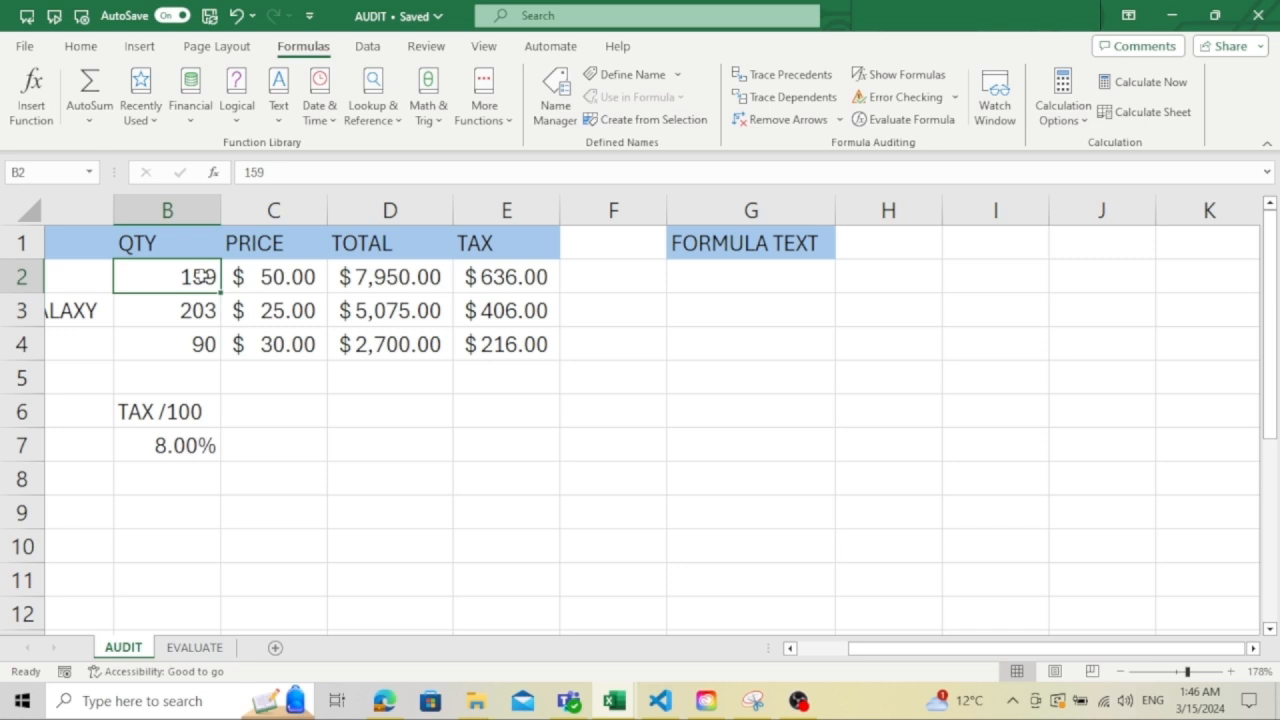
pyautogui.click(797, 106)
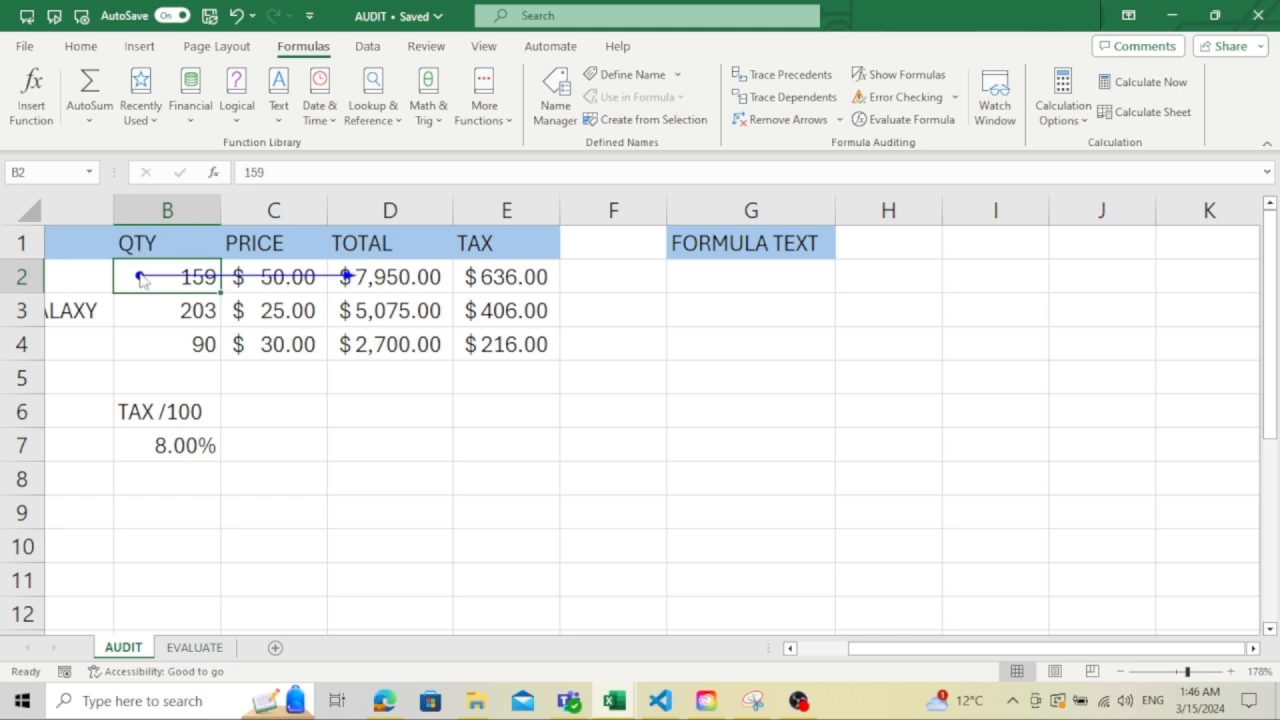
pyautogui.click(772, 99)
pyautogui.click(790, 128)
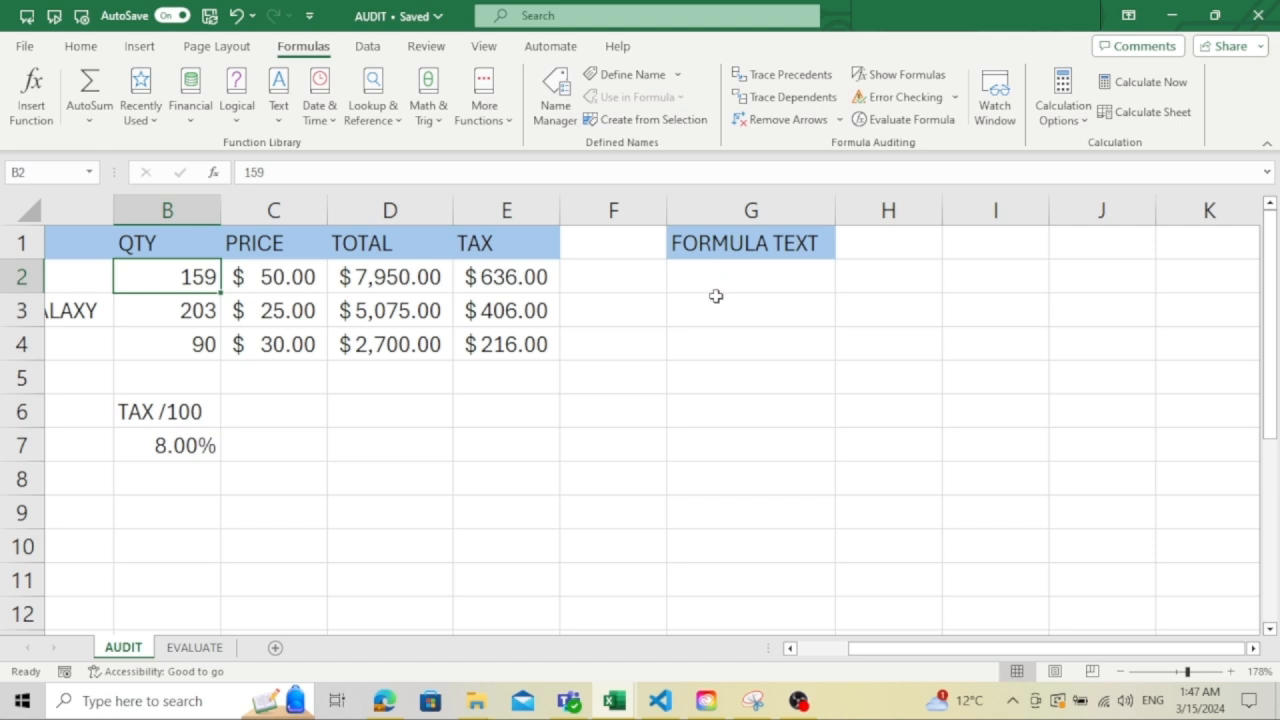
# - Enter =FORMULATEXT(E2) in cell G2 to display the formula behind the first tax amount as text
pyautogui.click(695, 273)
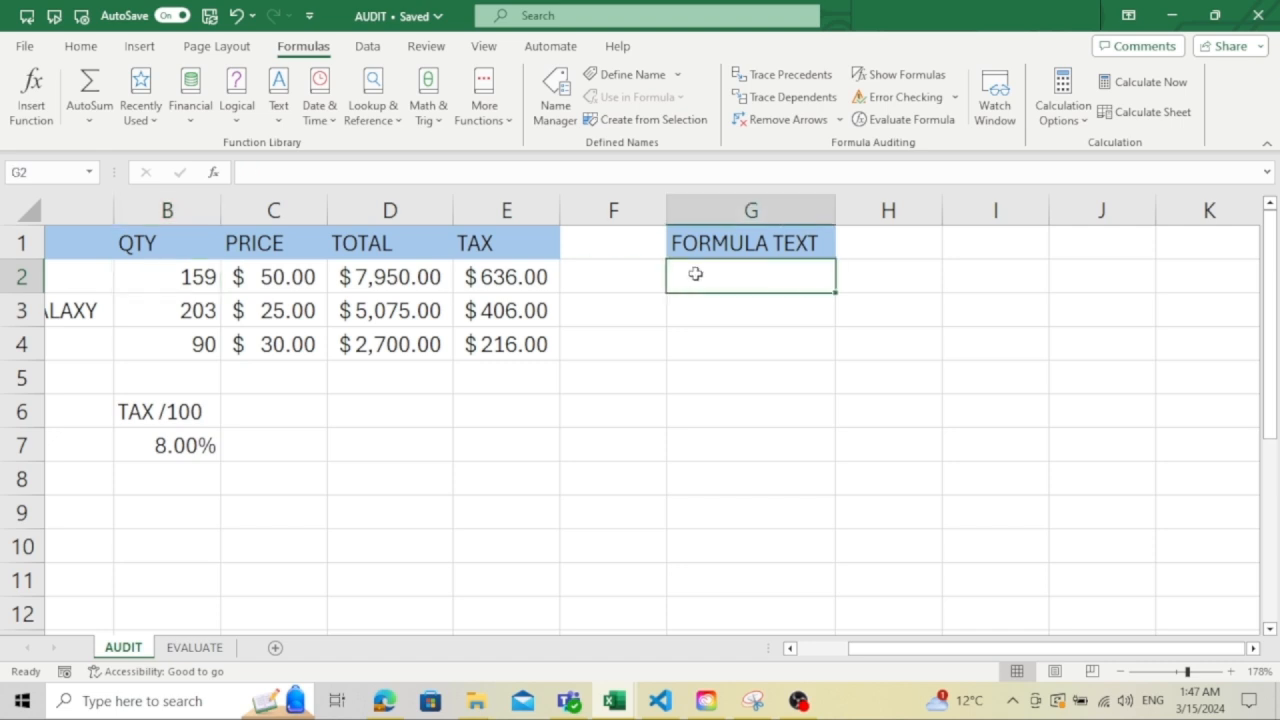
pyautogui.write('=')
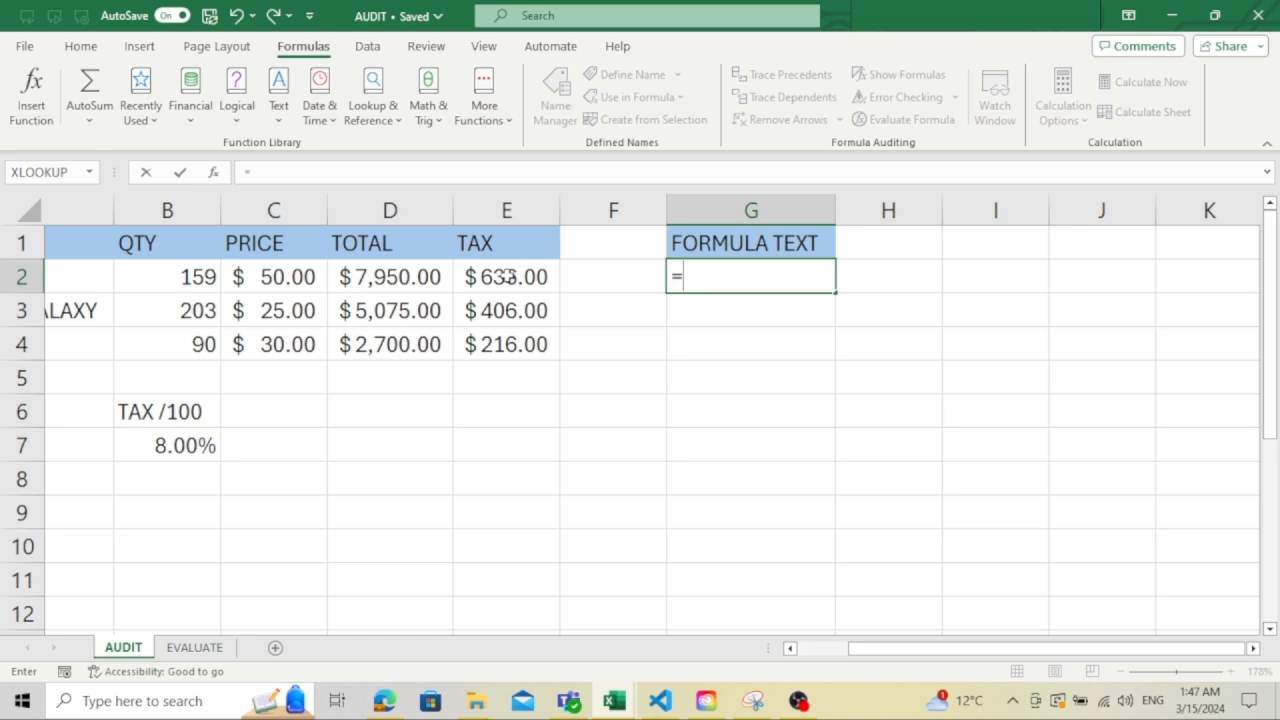
pyautogui.write('FORMULA')
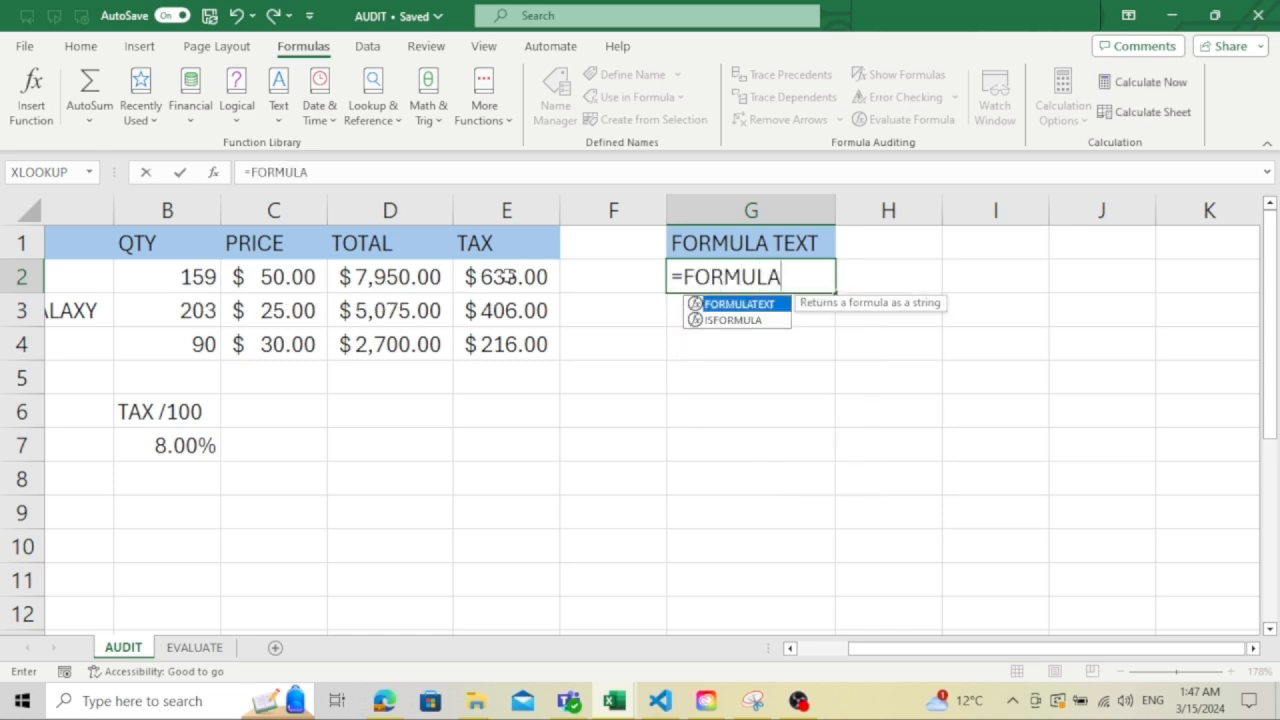
pyautogui.write('TEXT')
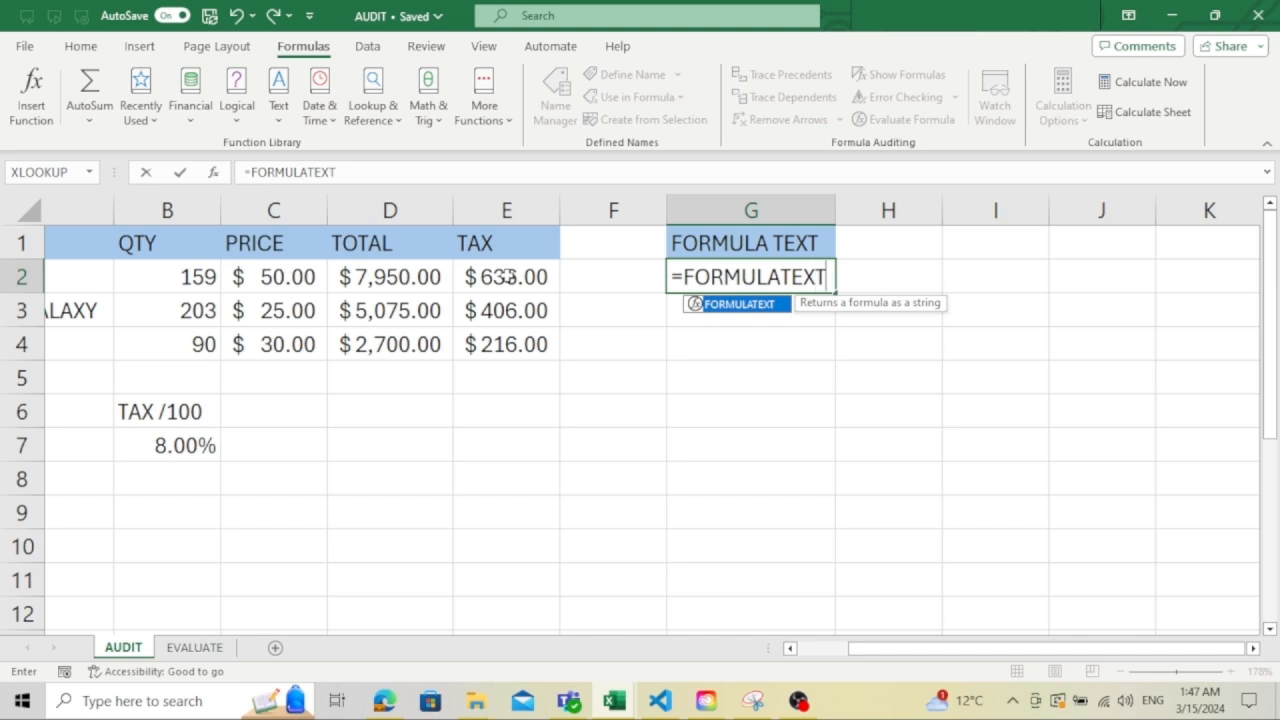
pyautogui.write('(')
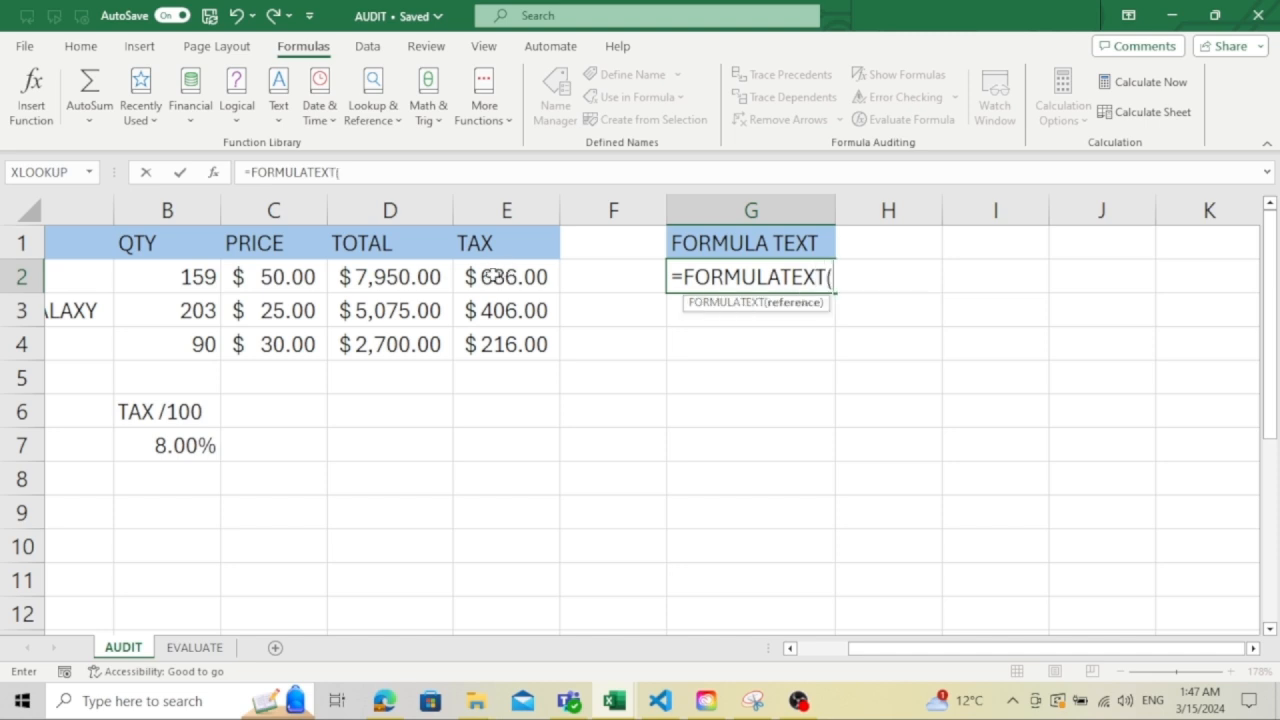
pyautogui.click(494, 277)
pyautogui.write(')')
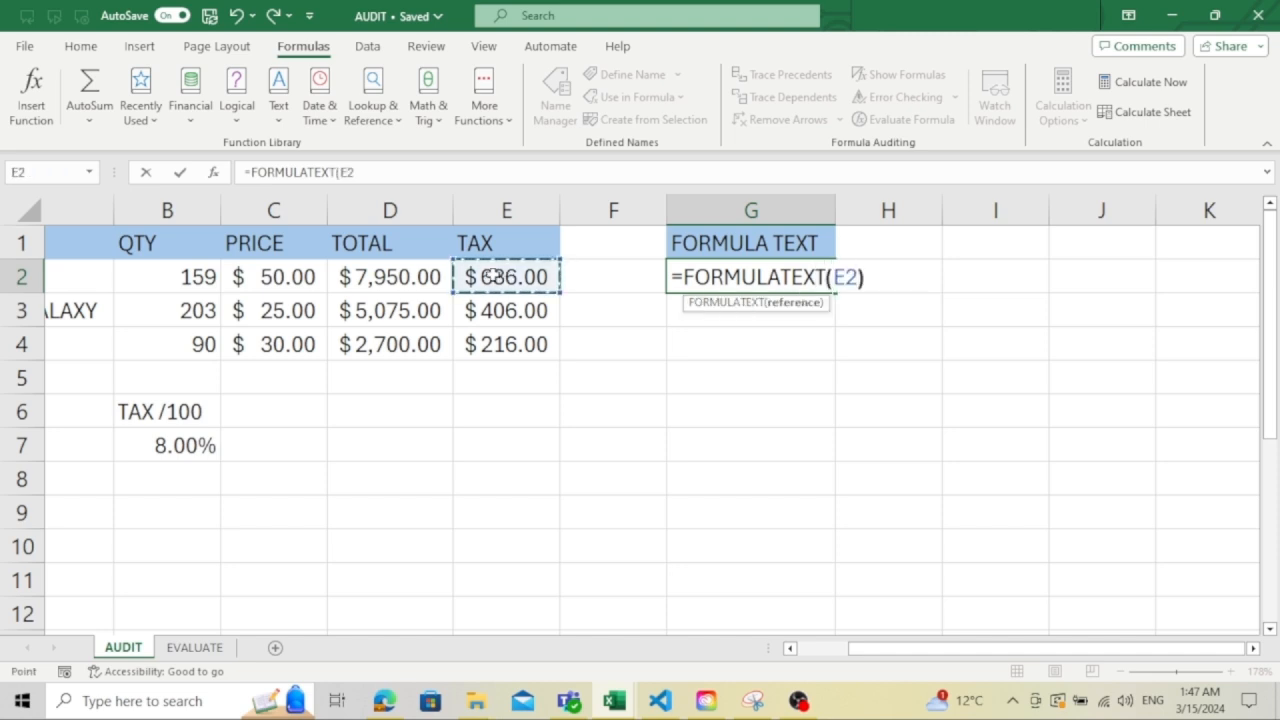
pyautogui.press('Return')
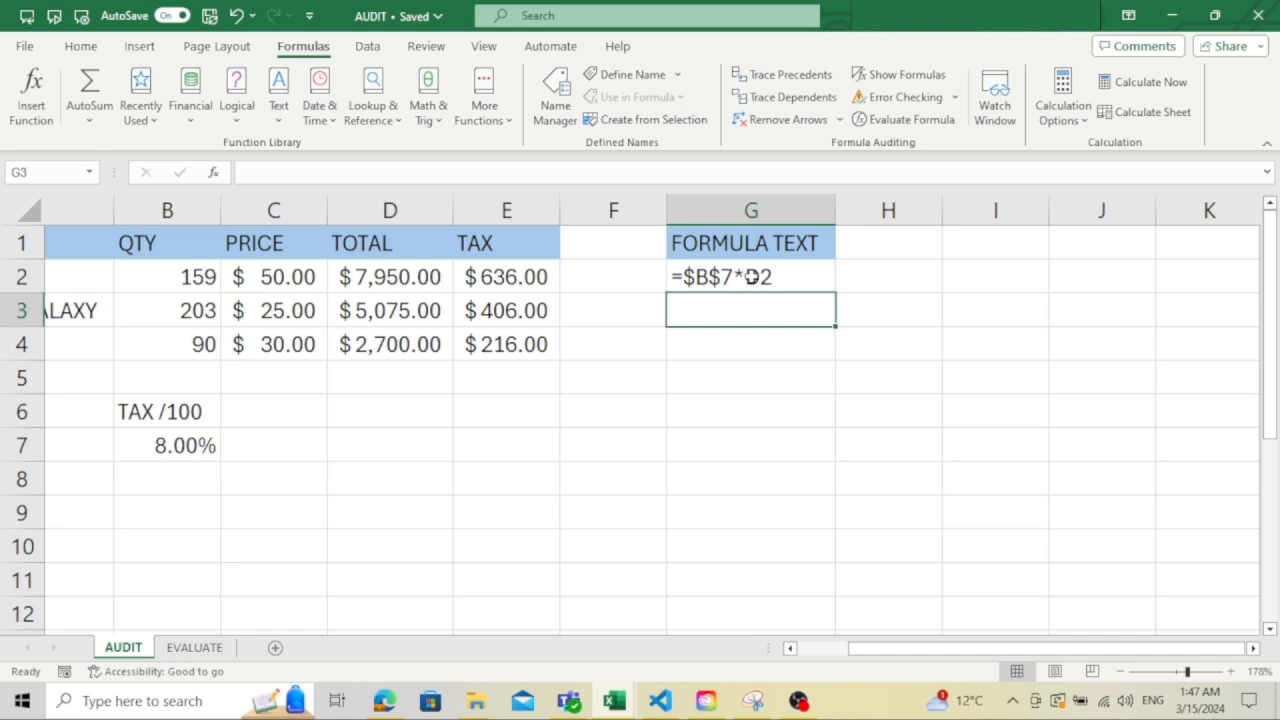
# - Switch to the EVALUATE sheet, show its formulas instead of values, and select the RESULT cell D2
pyautogui.click(177, 650)
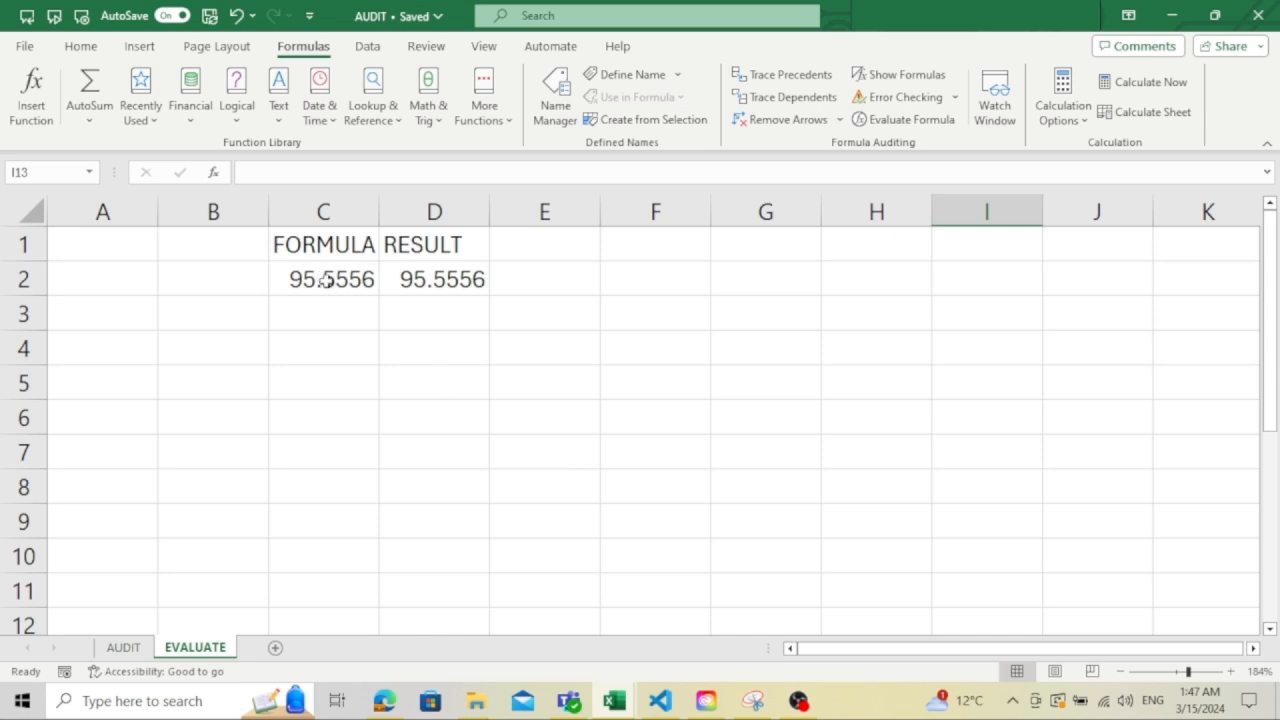
pyautogui.click(880, 76)
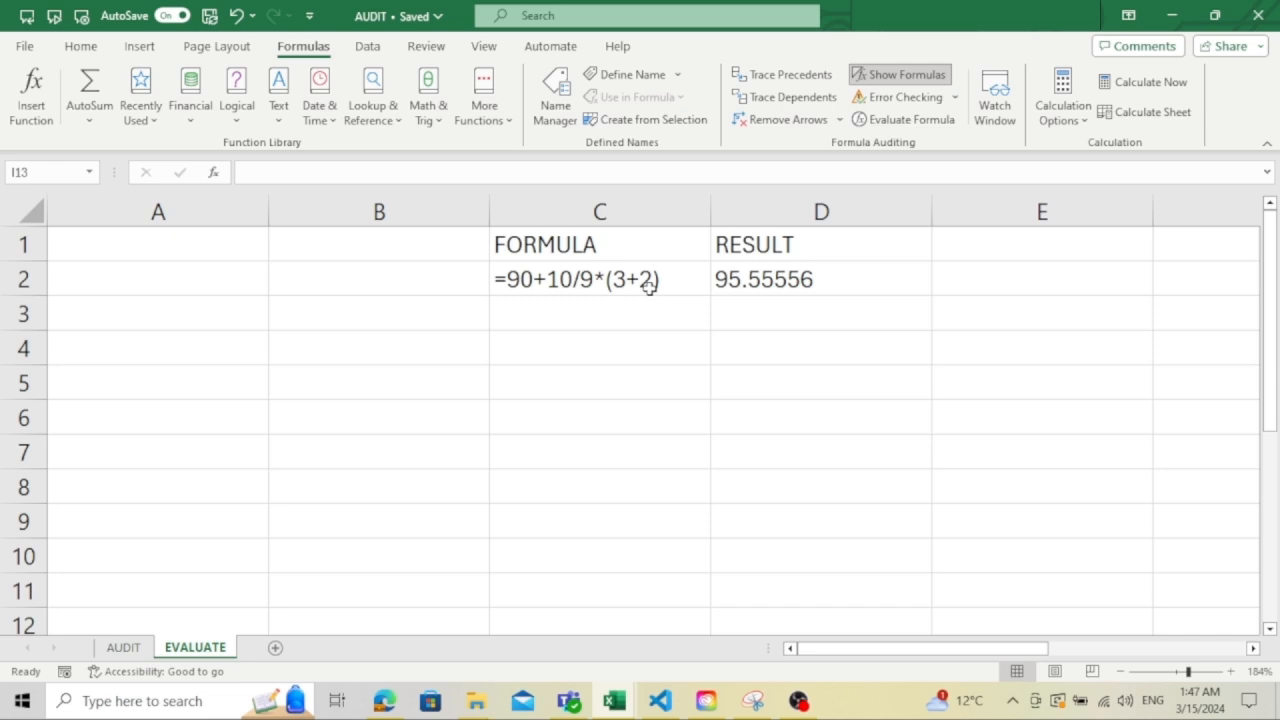
pyautogui.click(790, 266)
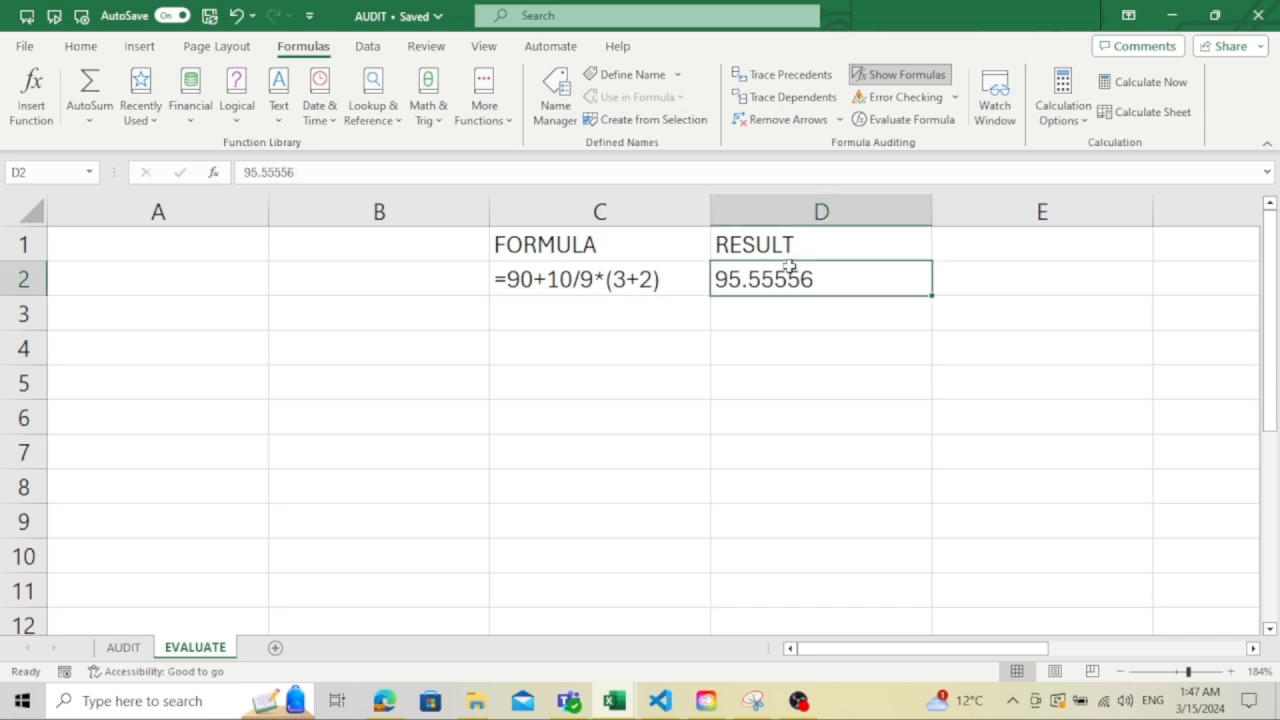
# - Run Evaluate Formula on C2 and evaluate =90+10/9*(3+2) one operation at a time through to its final result
pyautogui.click(648, 287)
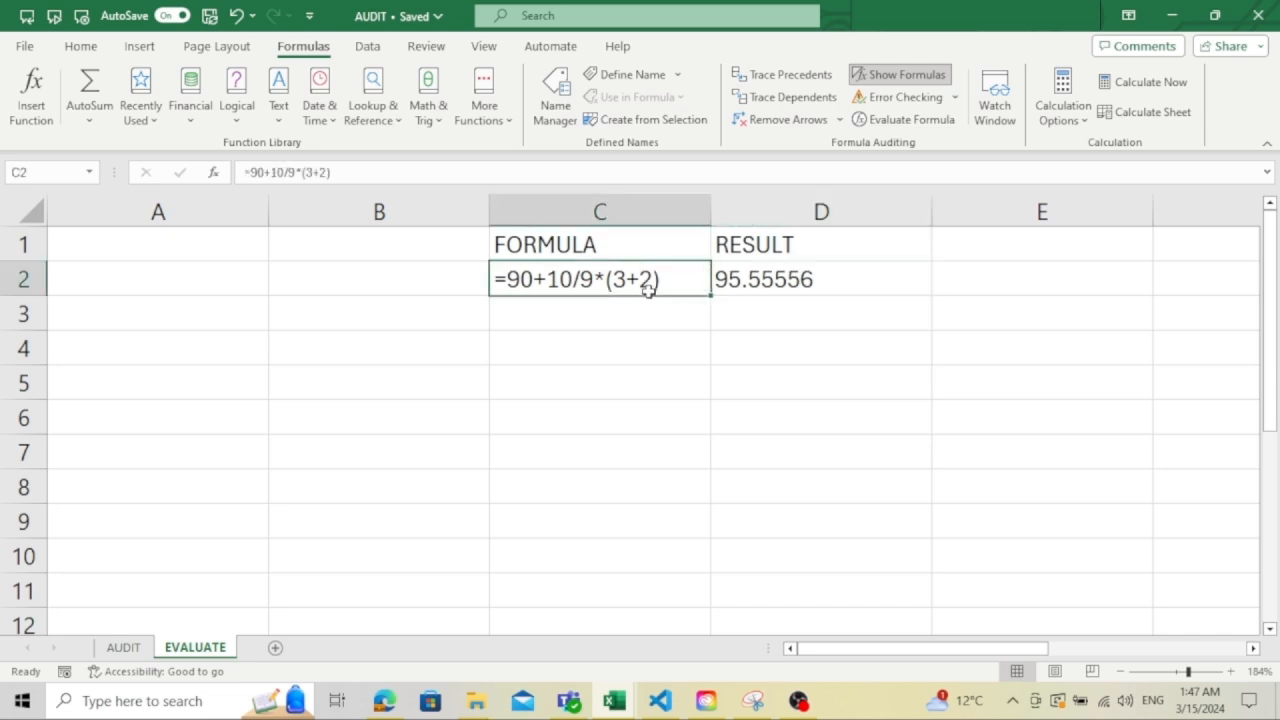
pyautogui.click(917, 122)
pyautogui.moveTo(852, 230); pyautogui.dragTo(749, 332)
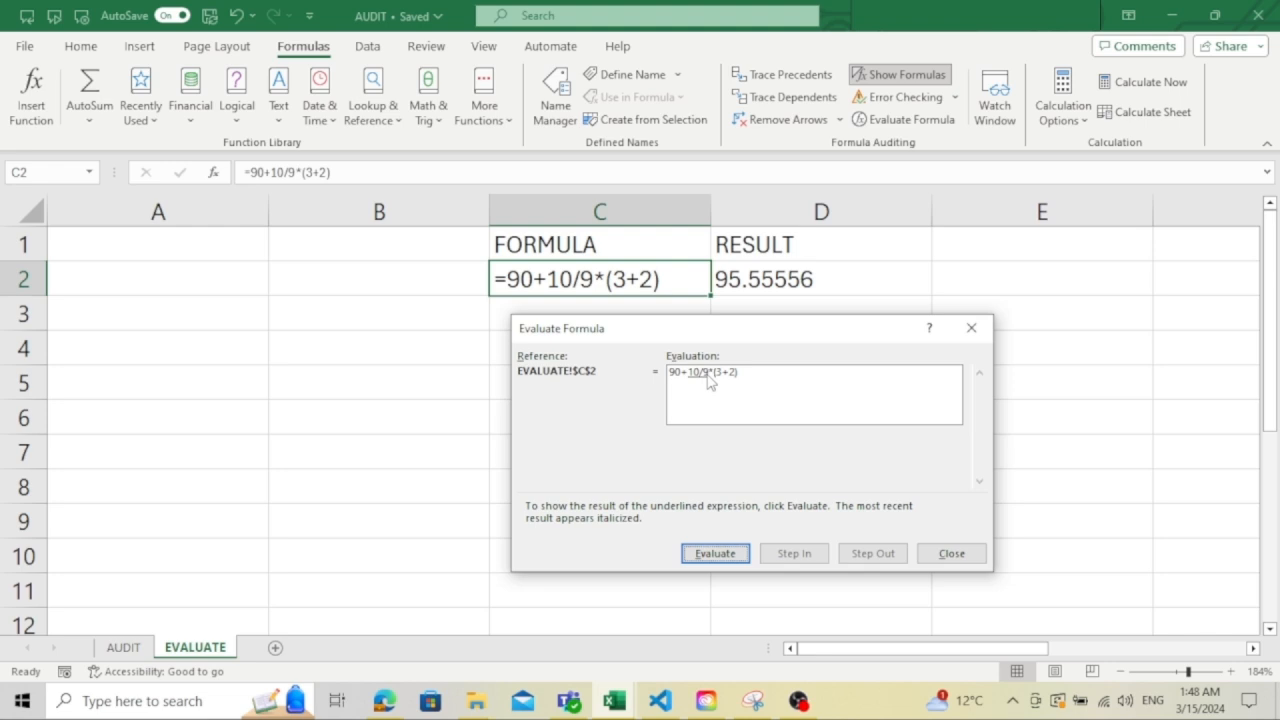
pyautogui.click(710, 556)
pyautogui.click(722, 555)
pyautogui.click(731, 555)
pyautogui.click(731, 555)
pyautogui.click(710, 556)
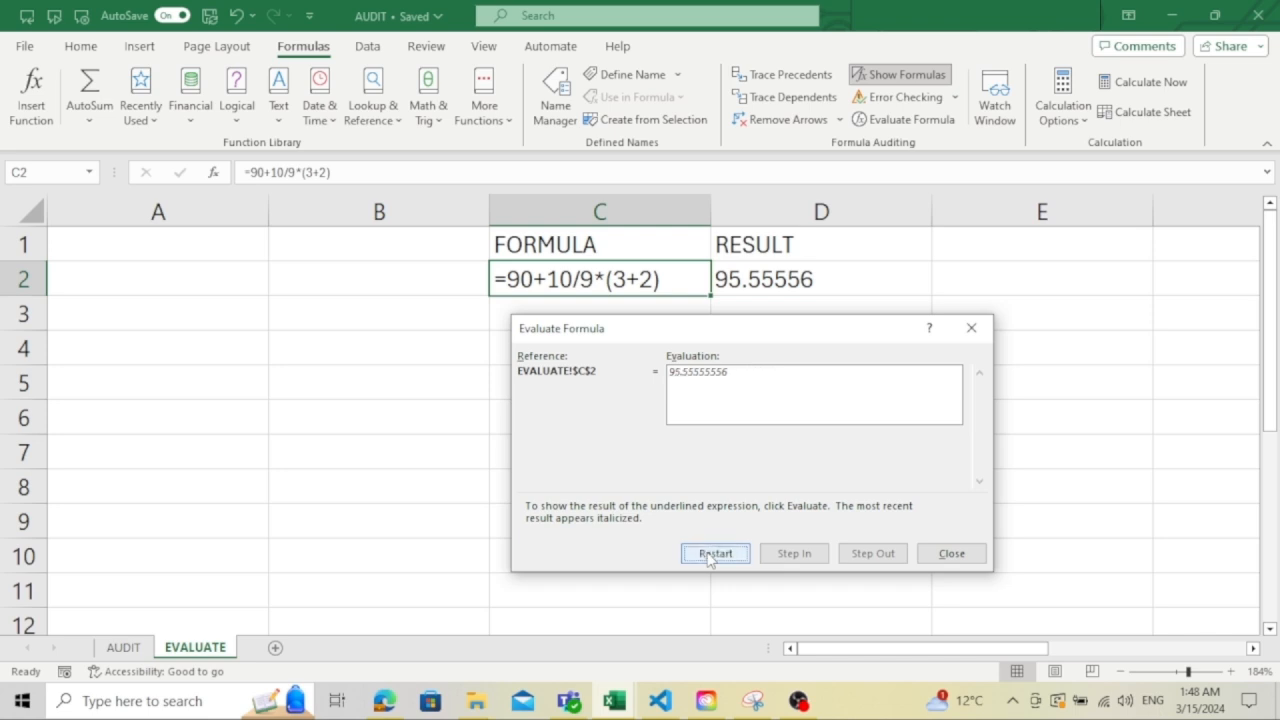